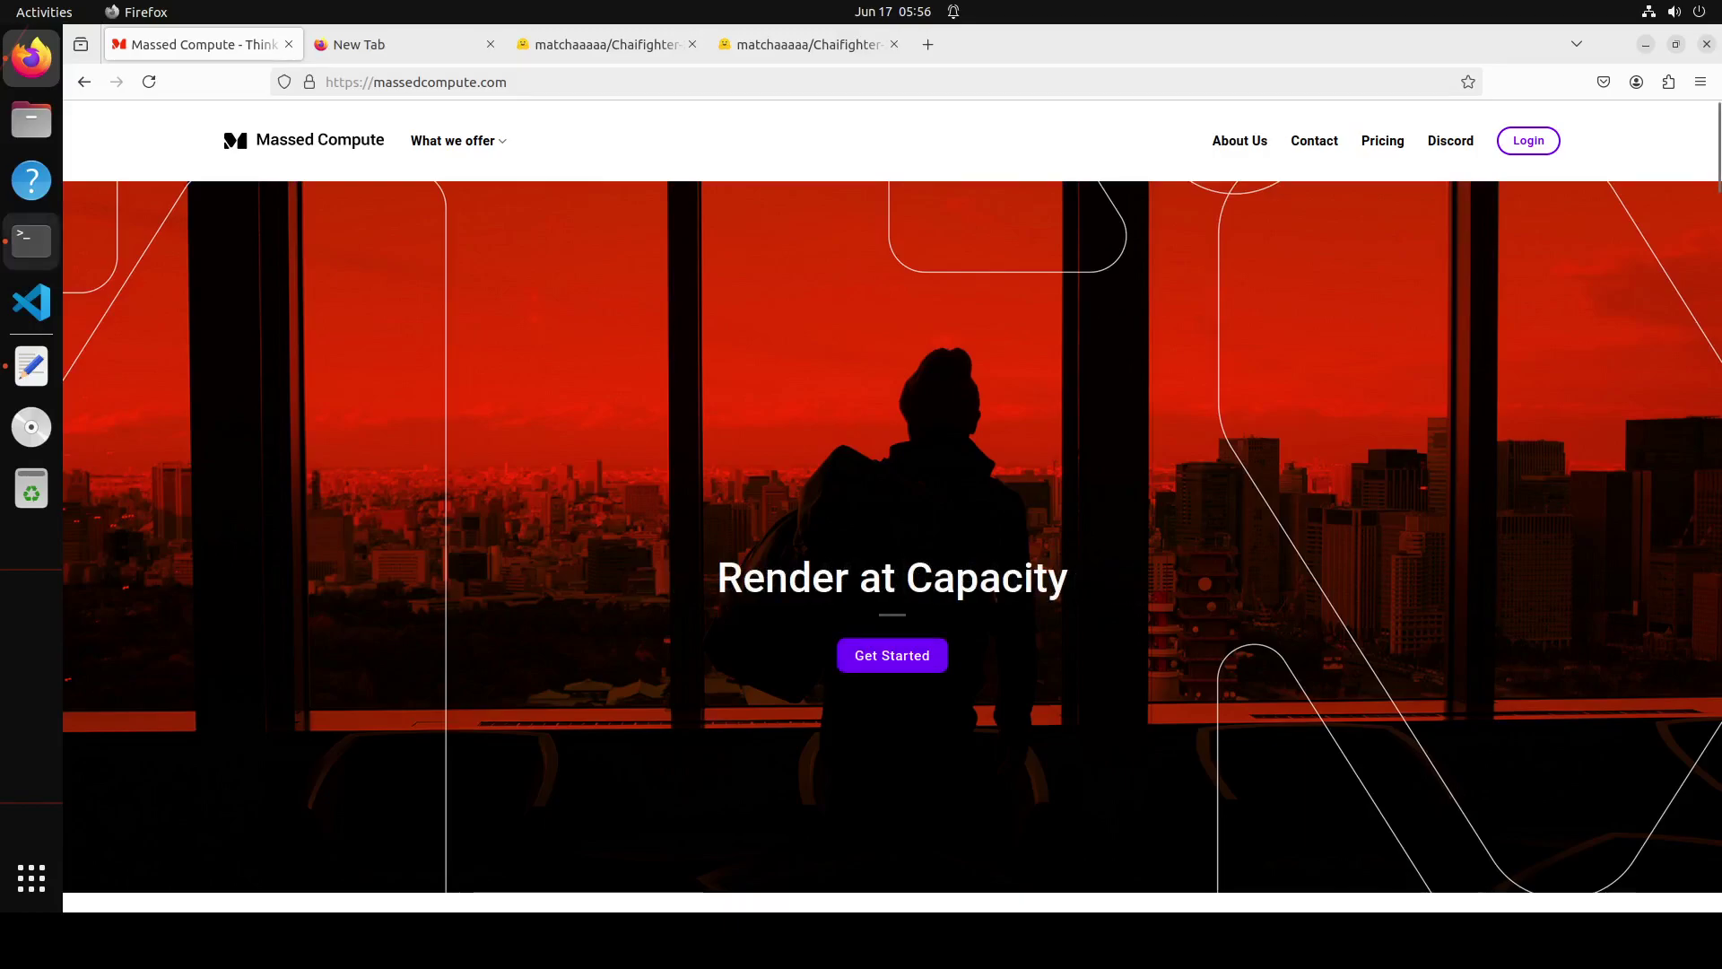
- Rerun nvidia-smi in Terminal to check the RTX A6000 GPU status, then clear the screen
{"action": "left_click", "coordinate": [32, 241]}
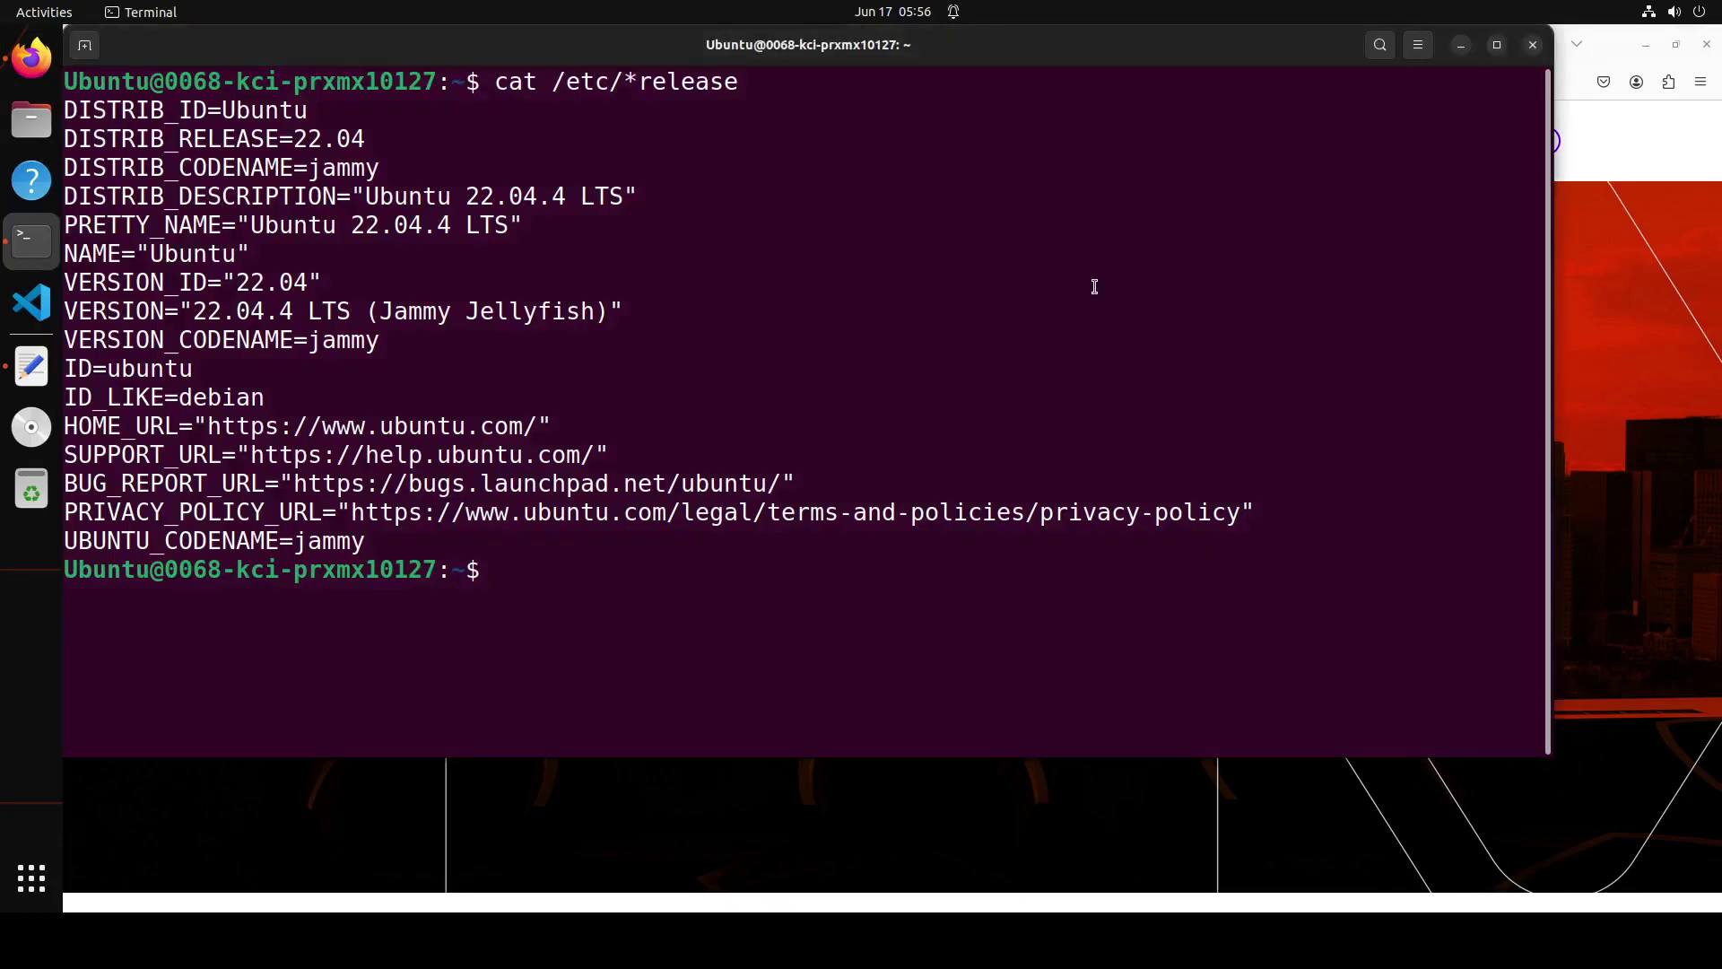
{"action": "key", "text": "Up"}
{"action": "key", "text": "Up"}
{"action": "key", "text": "Up"}
{"action": "key", "text": "Return"}
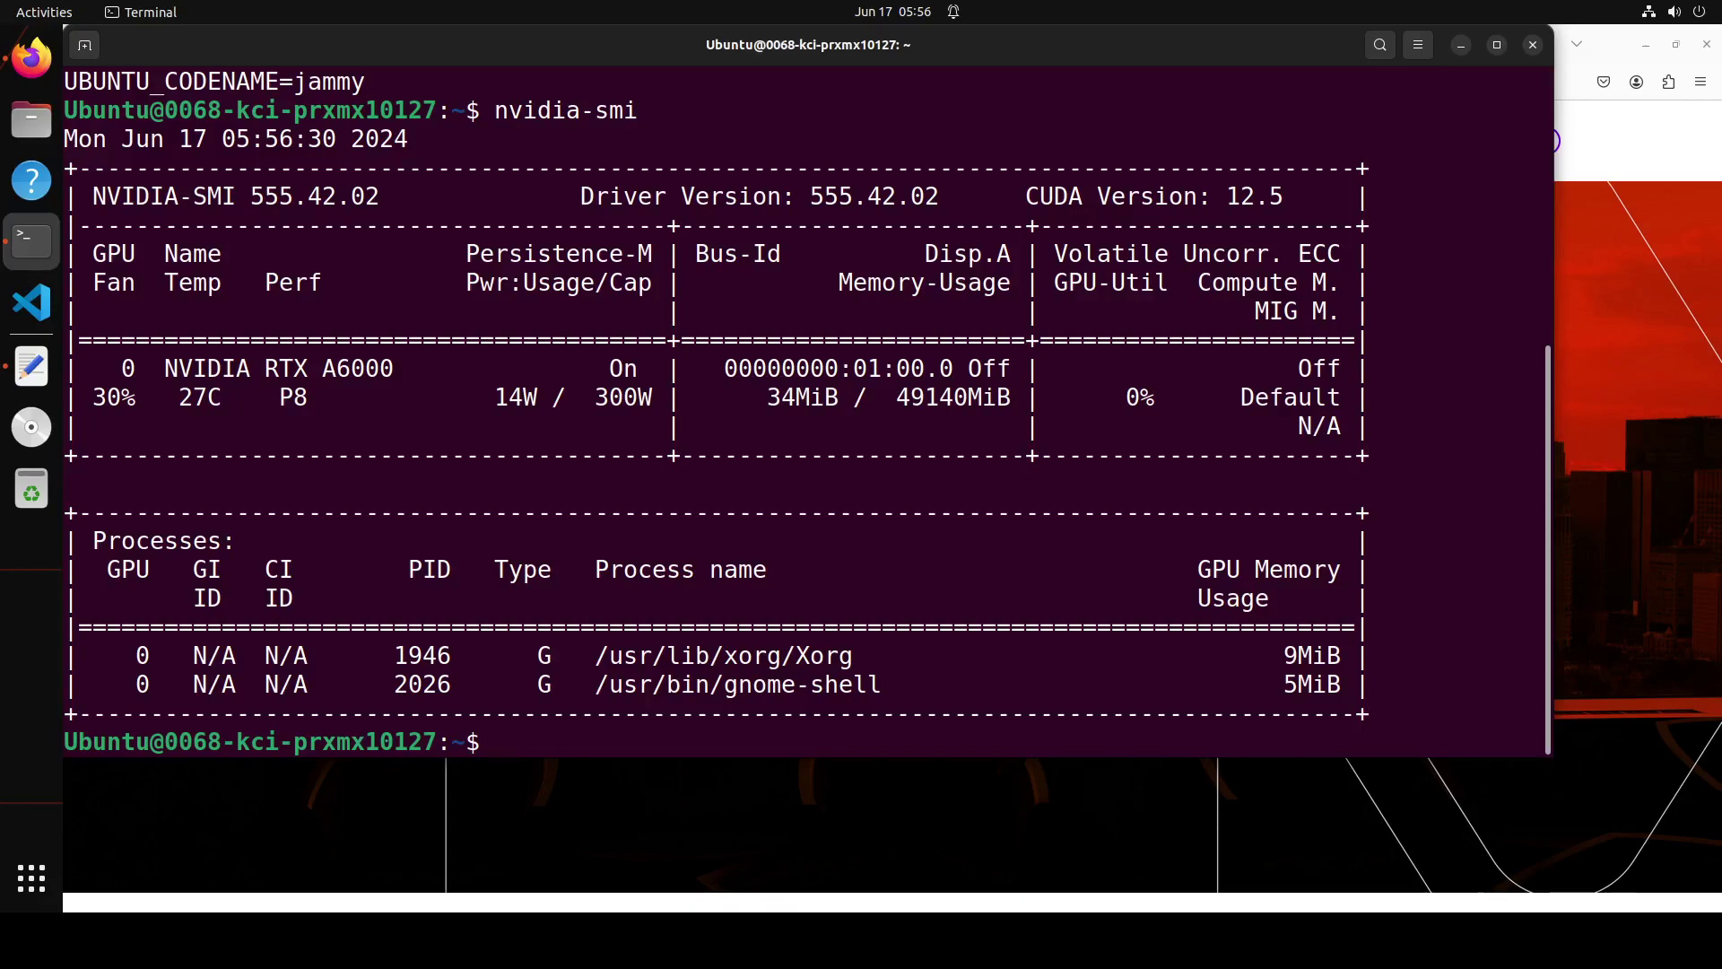
{"action": "type", "text": "clear"}
{"action": "key", "text": "Return"}
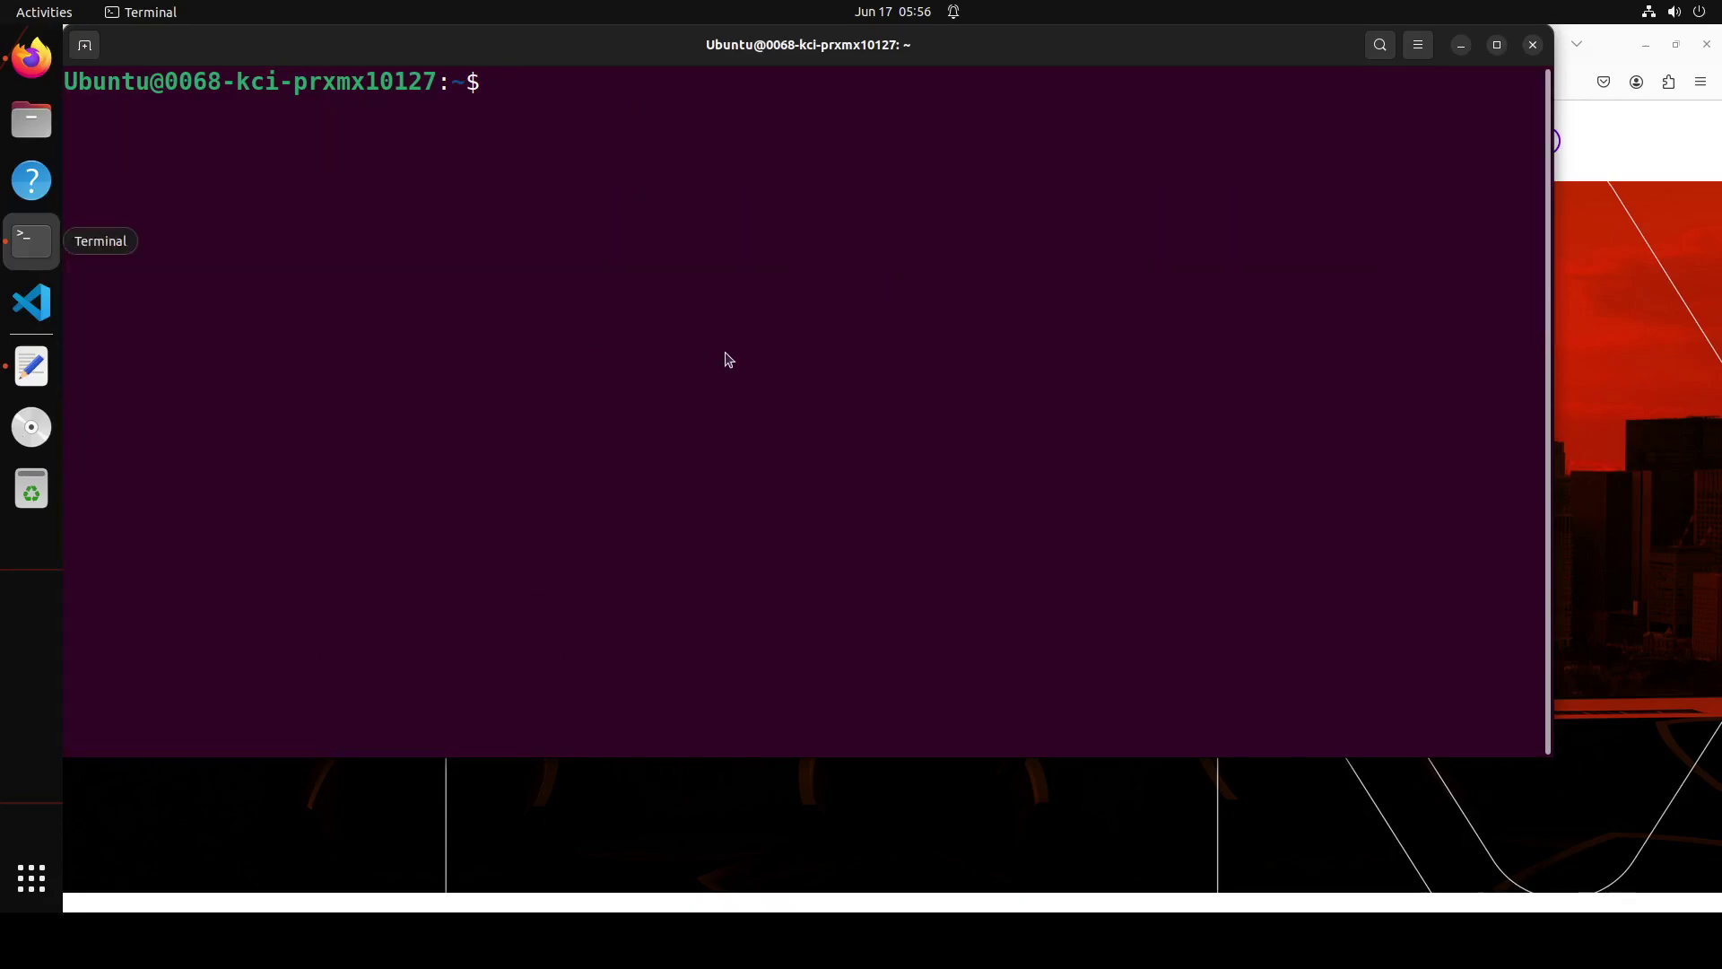
- Show the conda 24.4.0 miniconda3 setup with conda info, then clear the screen
{"action": "type", "text": "conda info"}
{"action": "key", "text": "Return"}
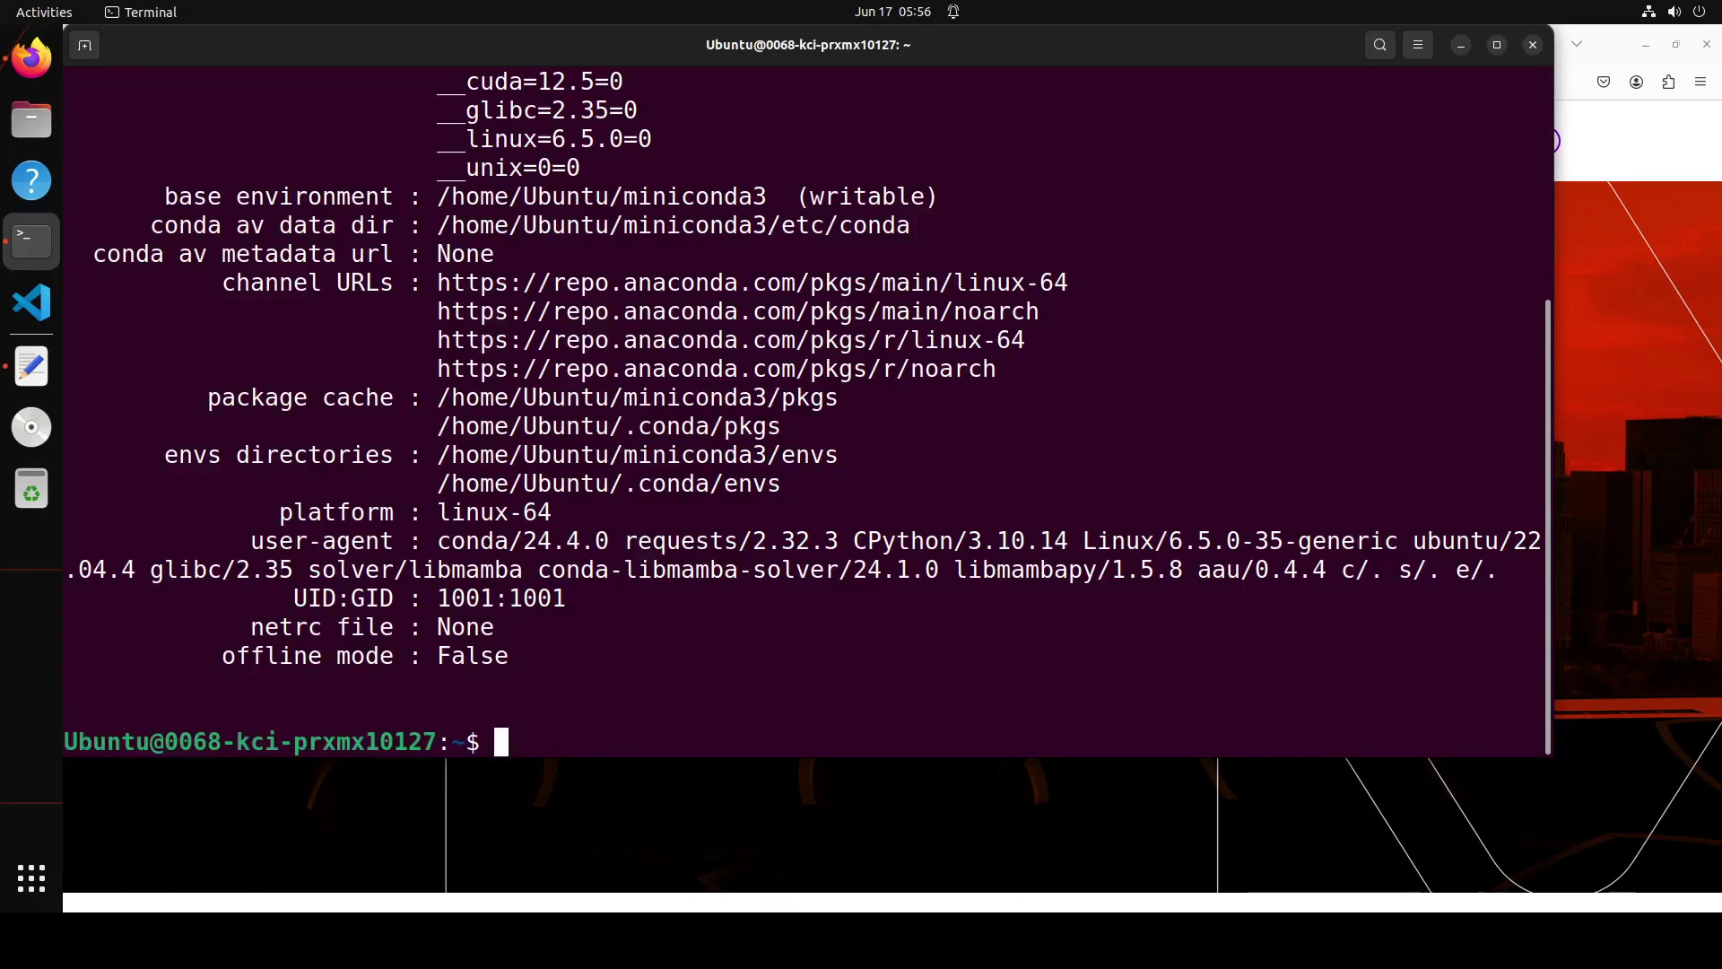
{"action": "type", "text": "clear"}
{"action": "key", "text": "Return"}
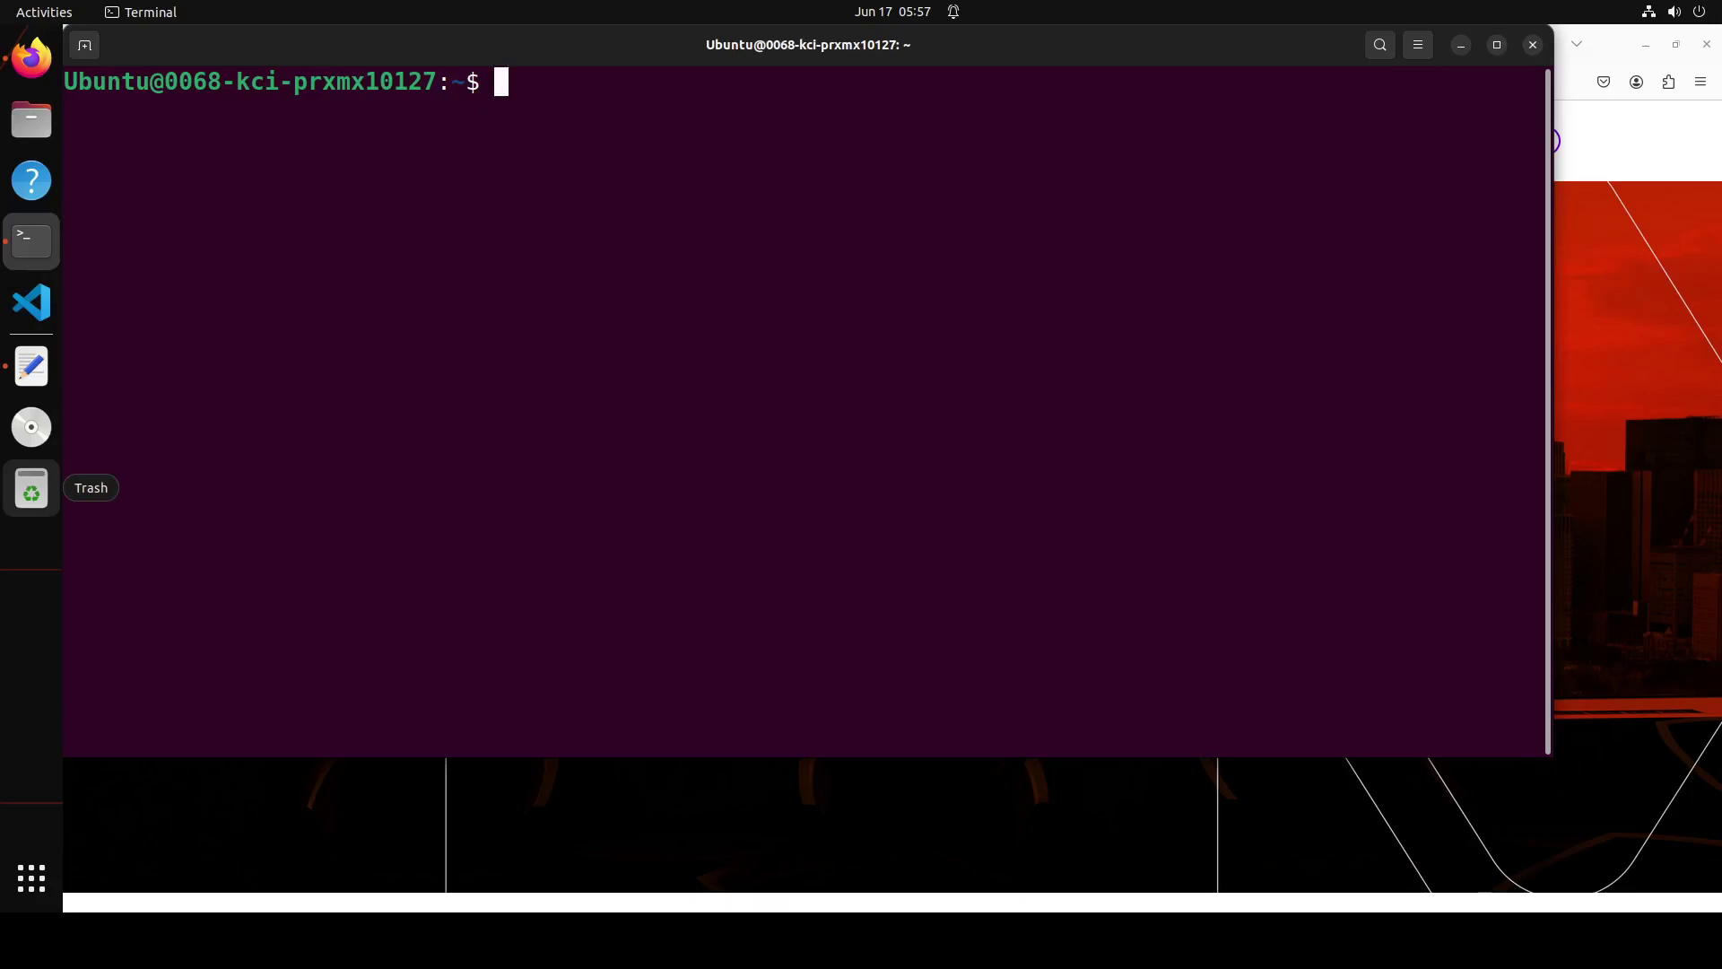
- Paste and run 'conda create -n casaos python=3.11 -y' to create the casaos environment
{"action": "right_click", "coordinate": [618, 159]}
{"action": "left_click", "coordinate": [703, 219]}
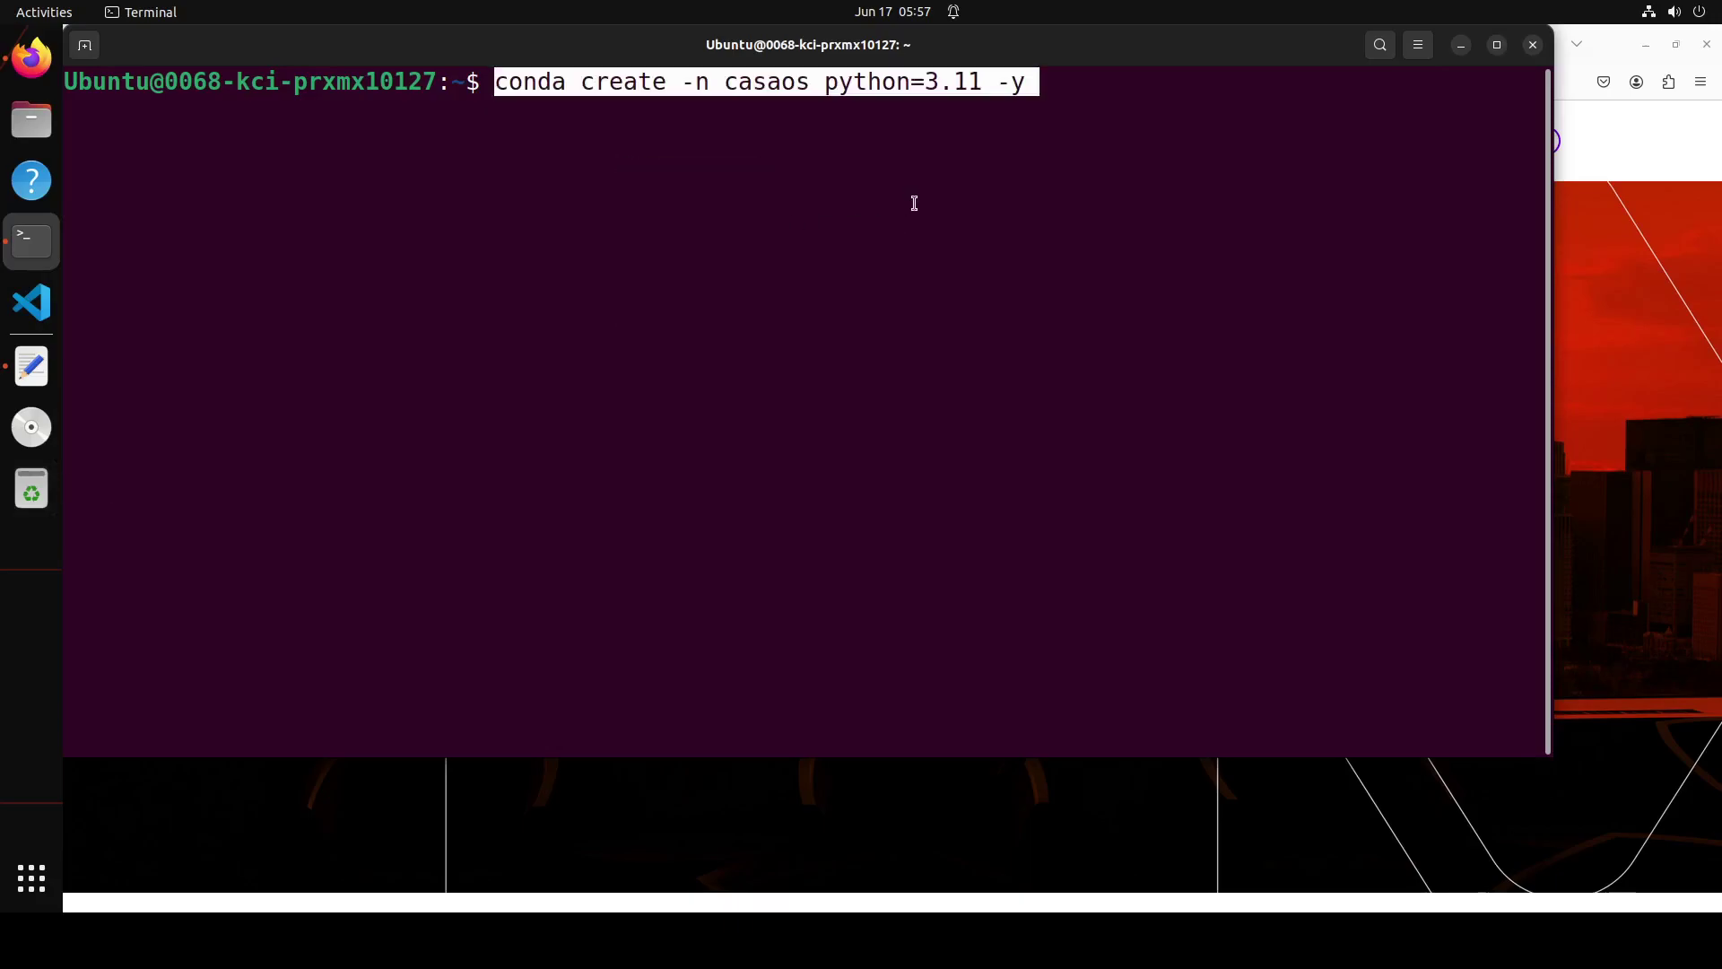
{"action": "key", "text": "Return"}
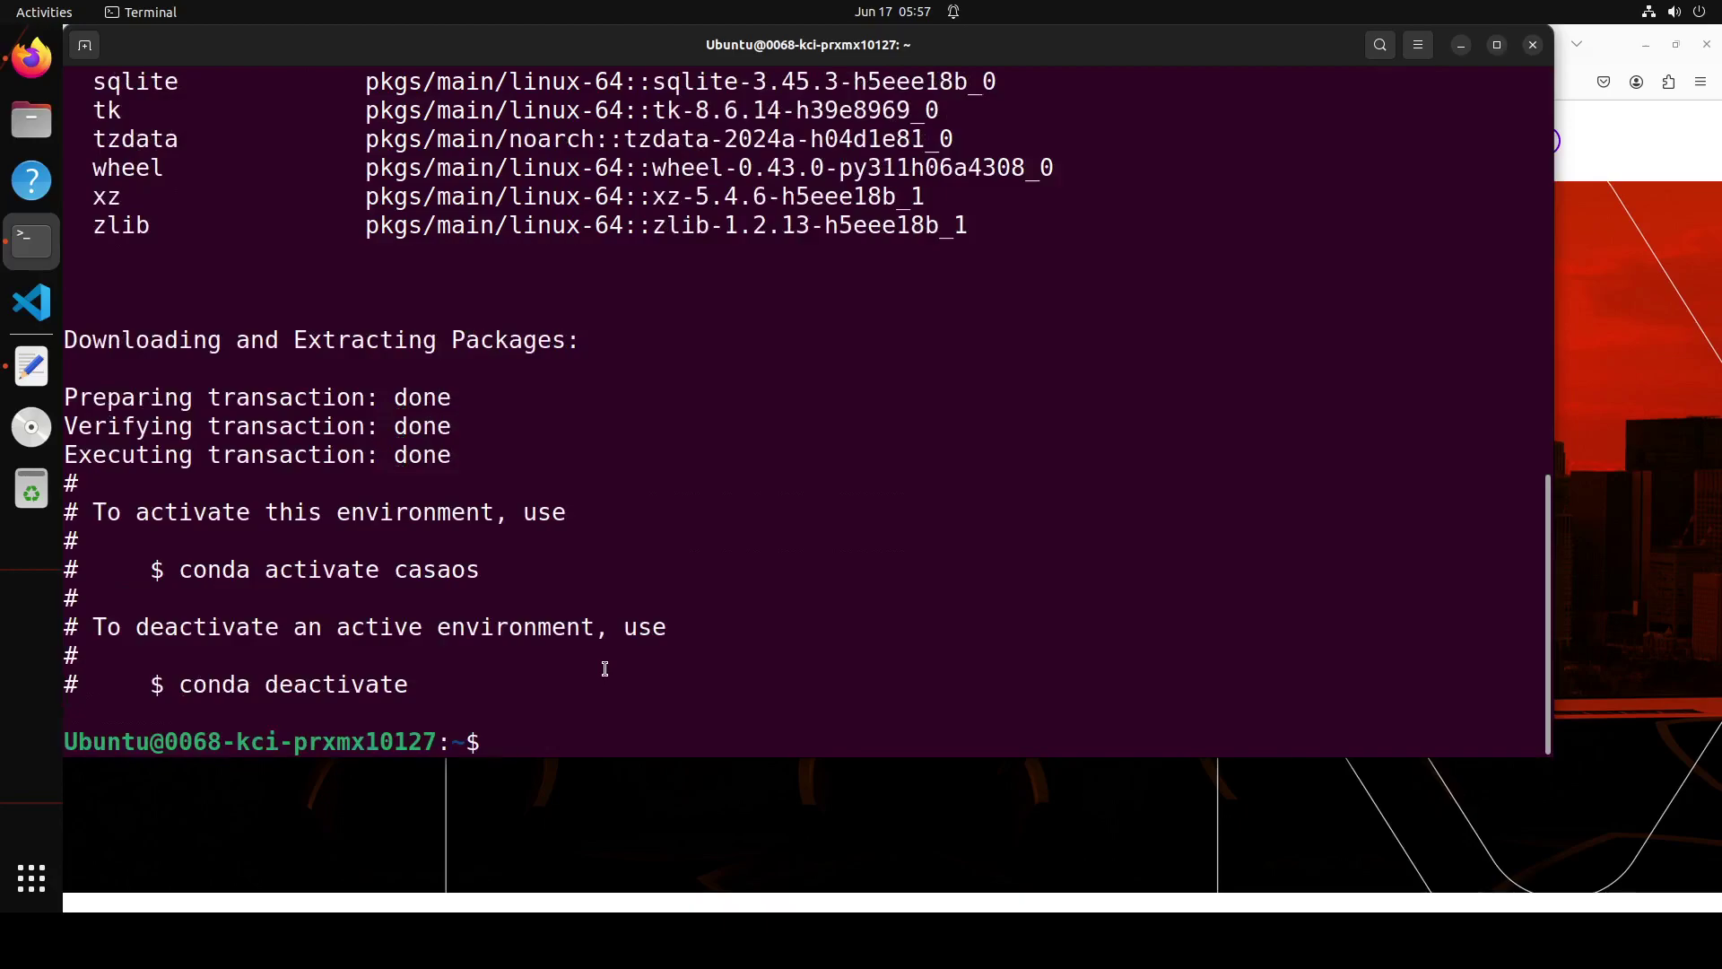
- Activate the casaos environment with 'conda activate casaos' and clear the screen
{"action": "type", "text": "conda act"}
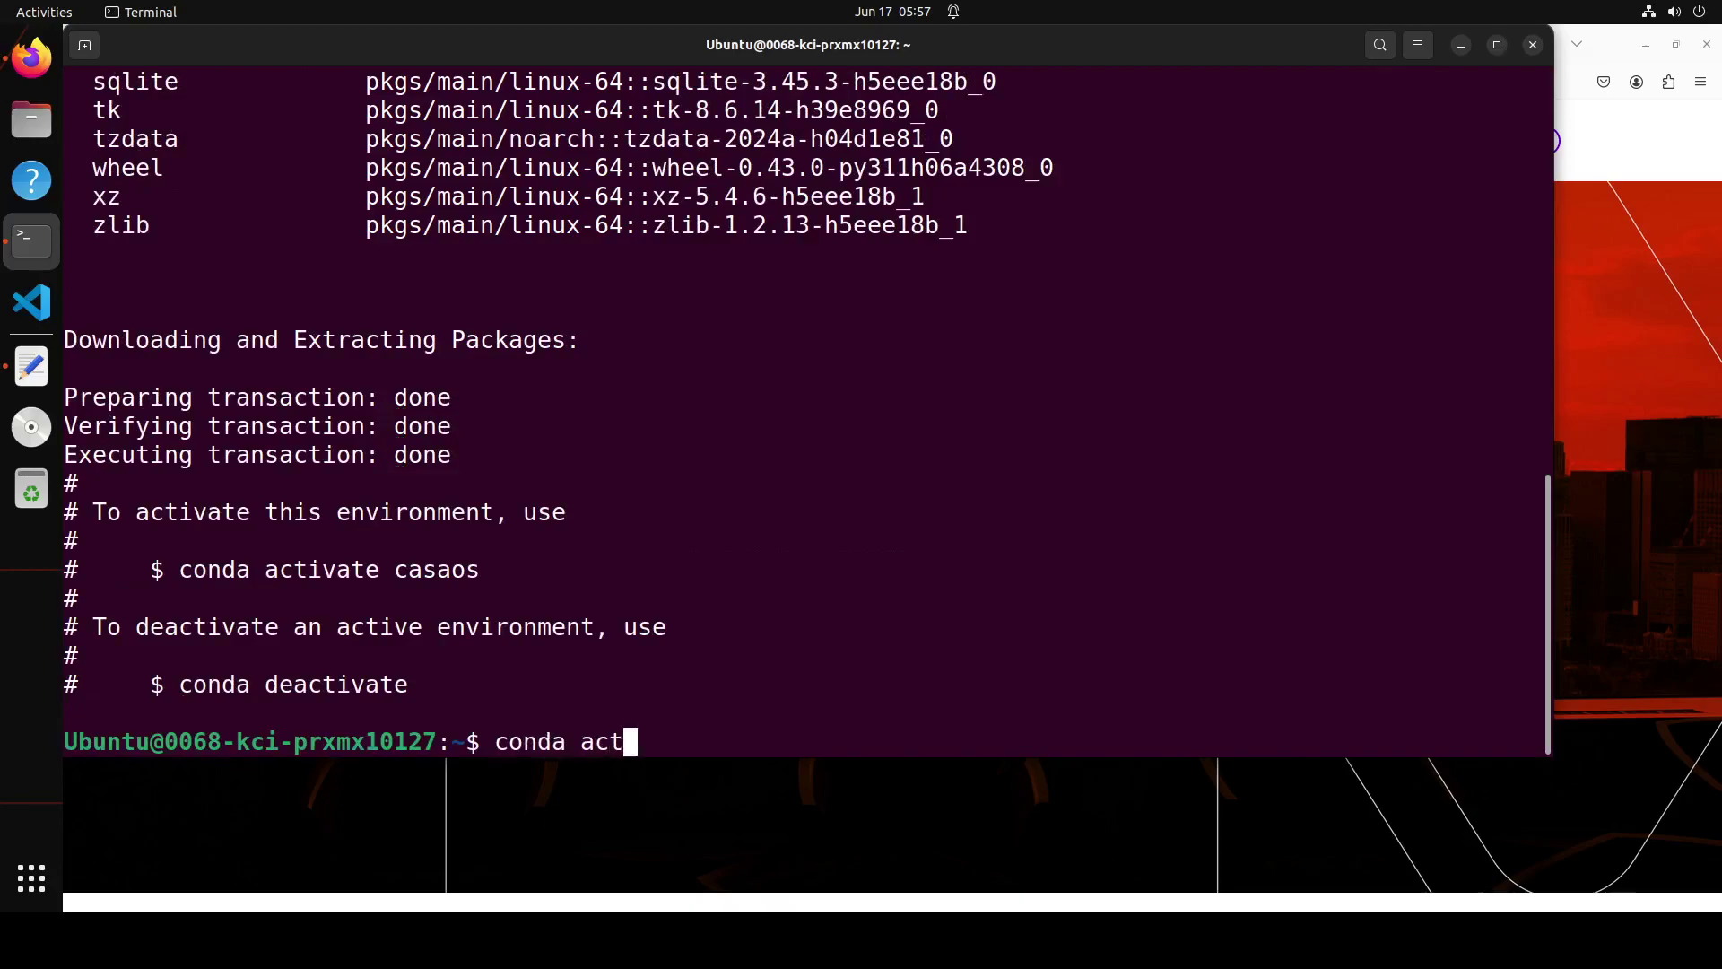
{"action": "type", "text": "ivate casaos"}
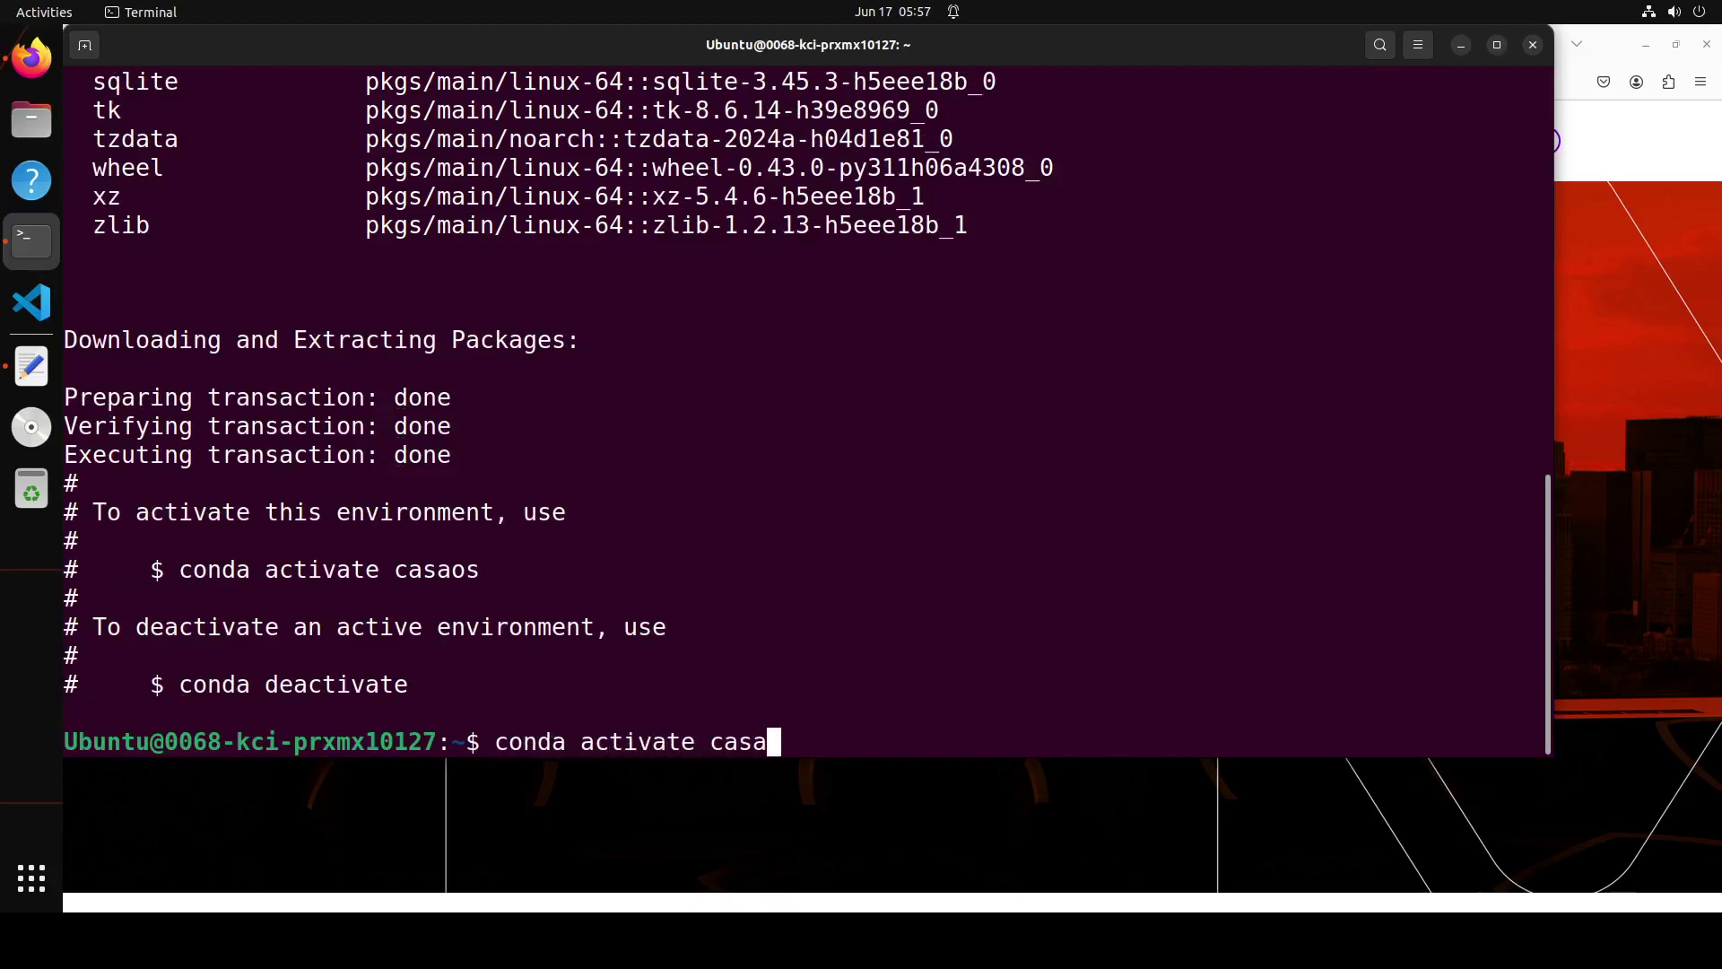
{"action": "key", "text": "Return"}
{"action": "type", "text": "clear"}
{"action": "key", "text": "Return"}
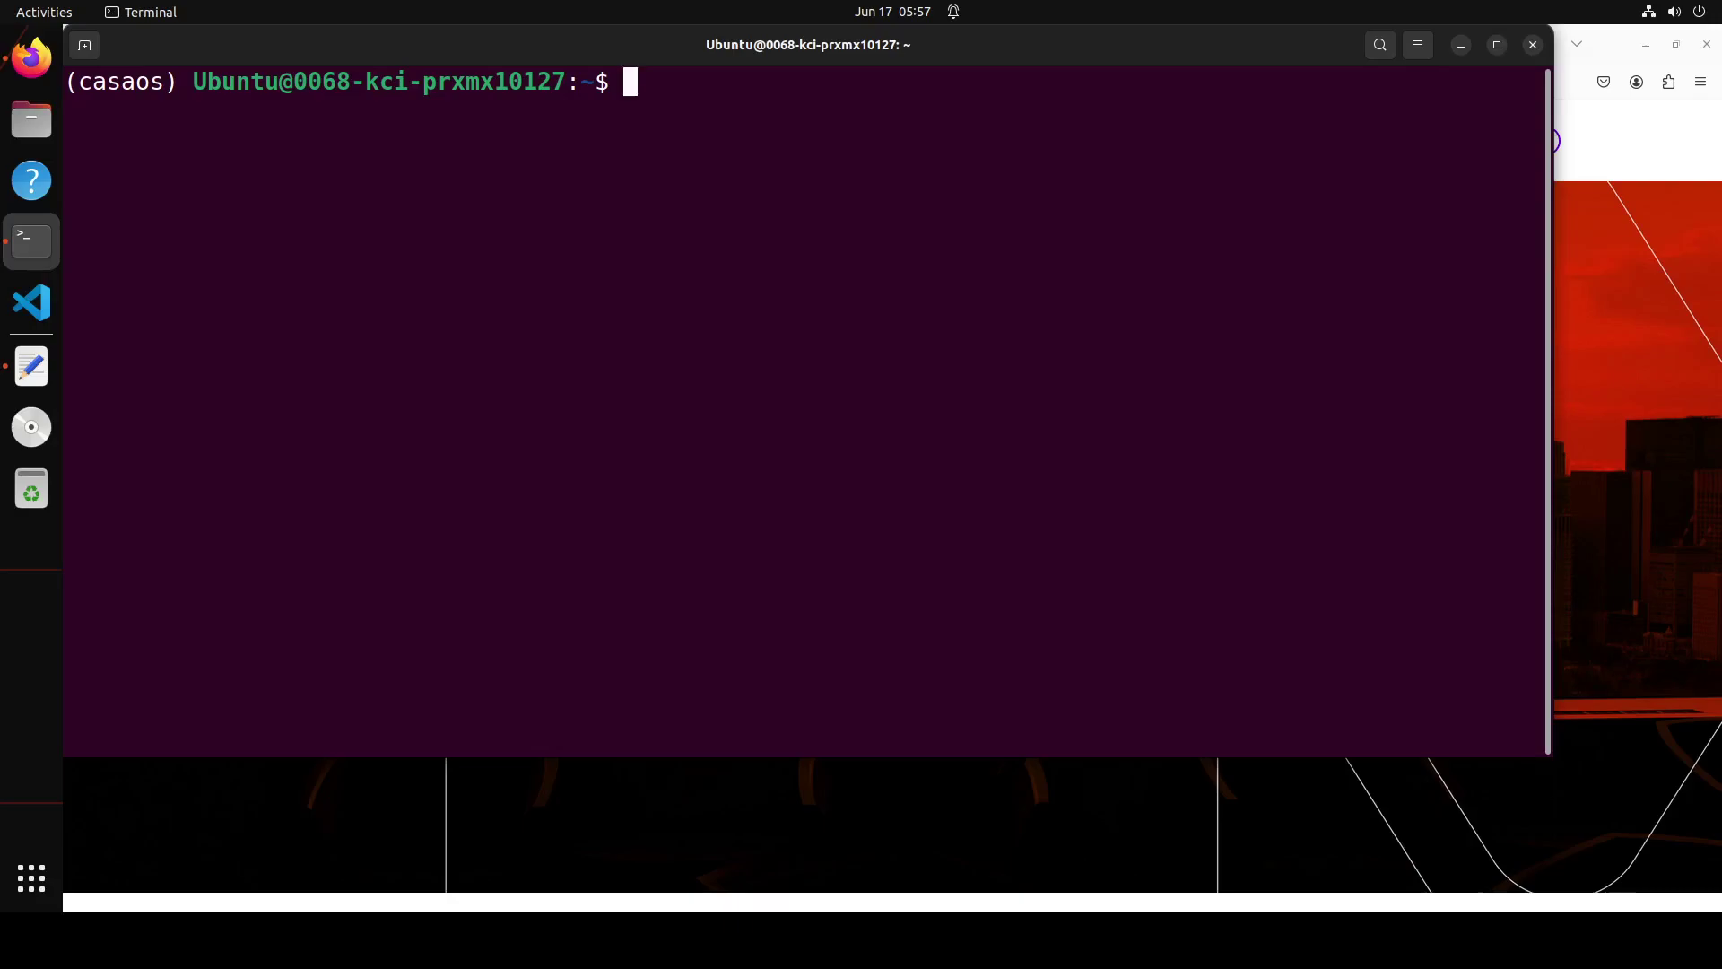
{"action": "right_click", "coordinate": [592, 255]}
{"action": "left_click", "coordinate": [677, 317]}
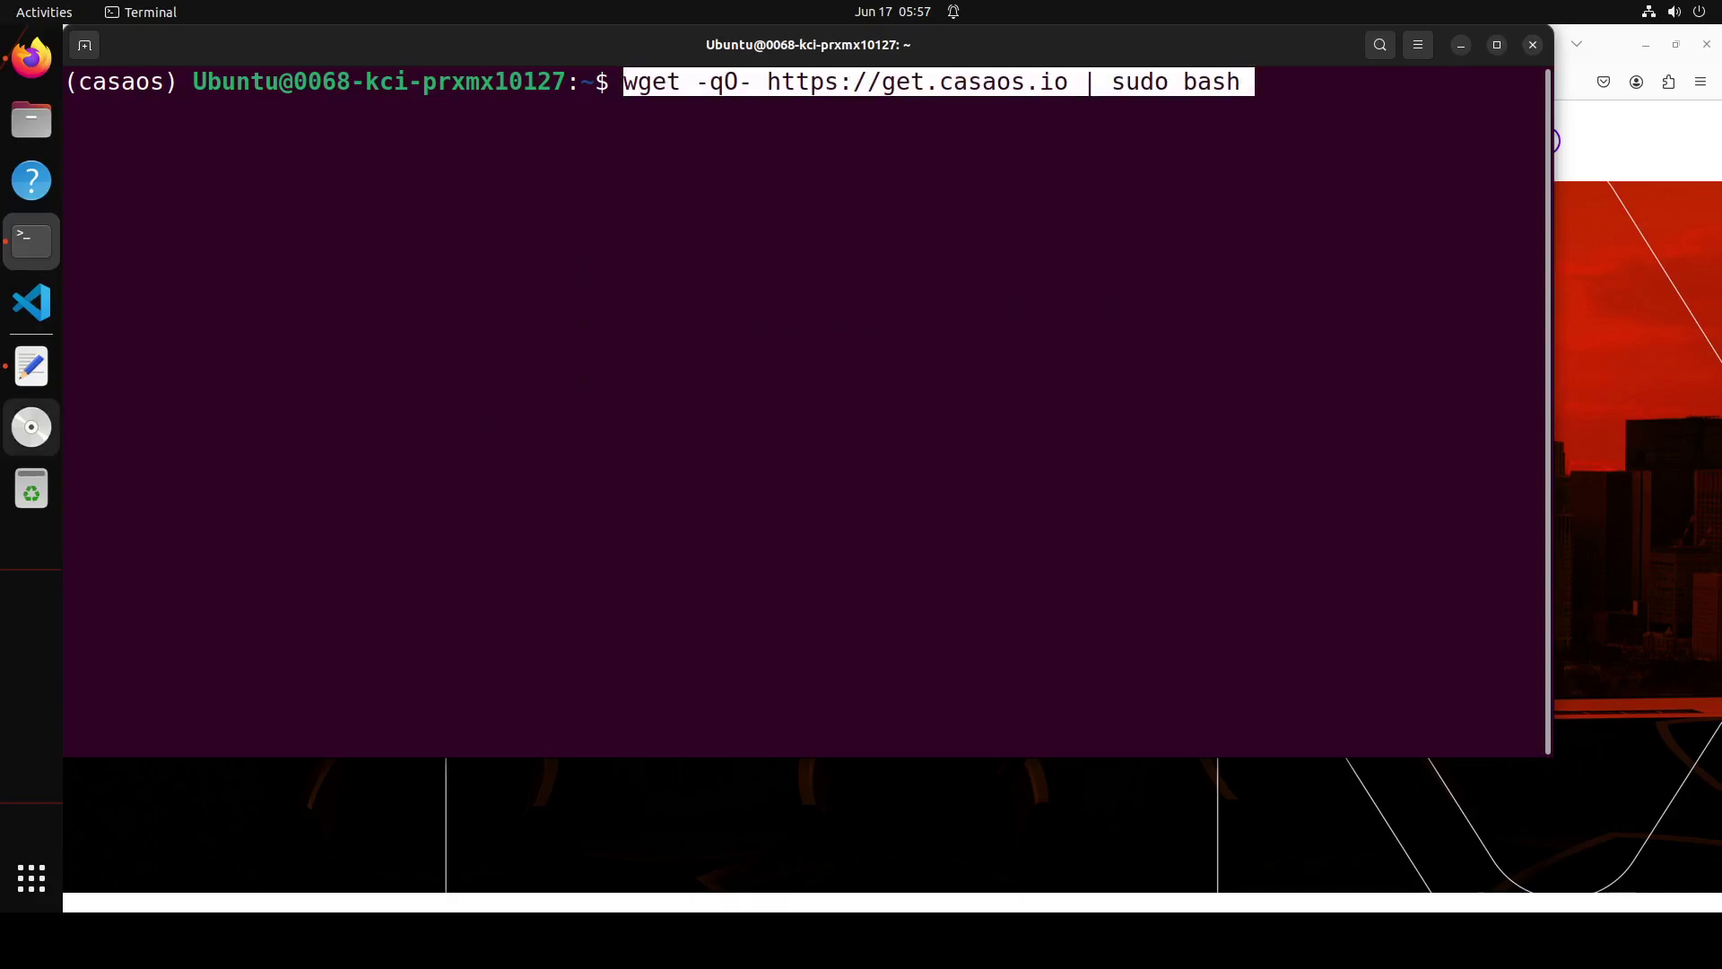
{"action": "key", "text": "Return"}
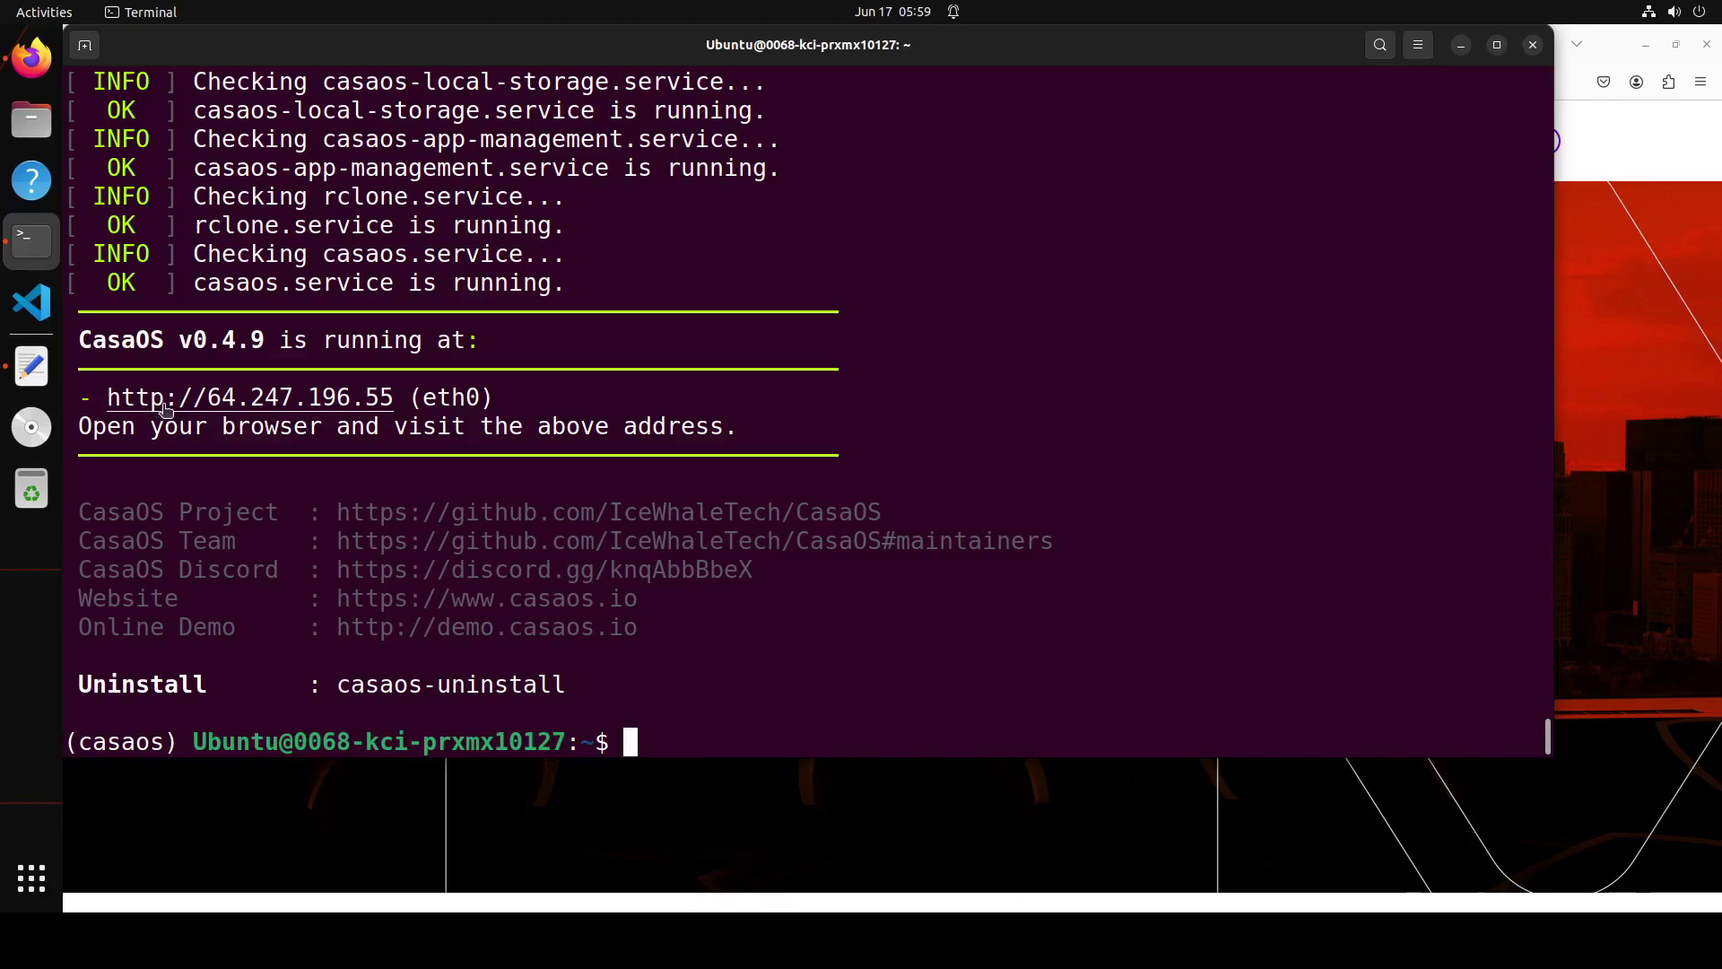
{"action": "left_click_drag", "start_coordinate": [101, 399], "coordinate": [392, 395]}
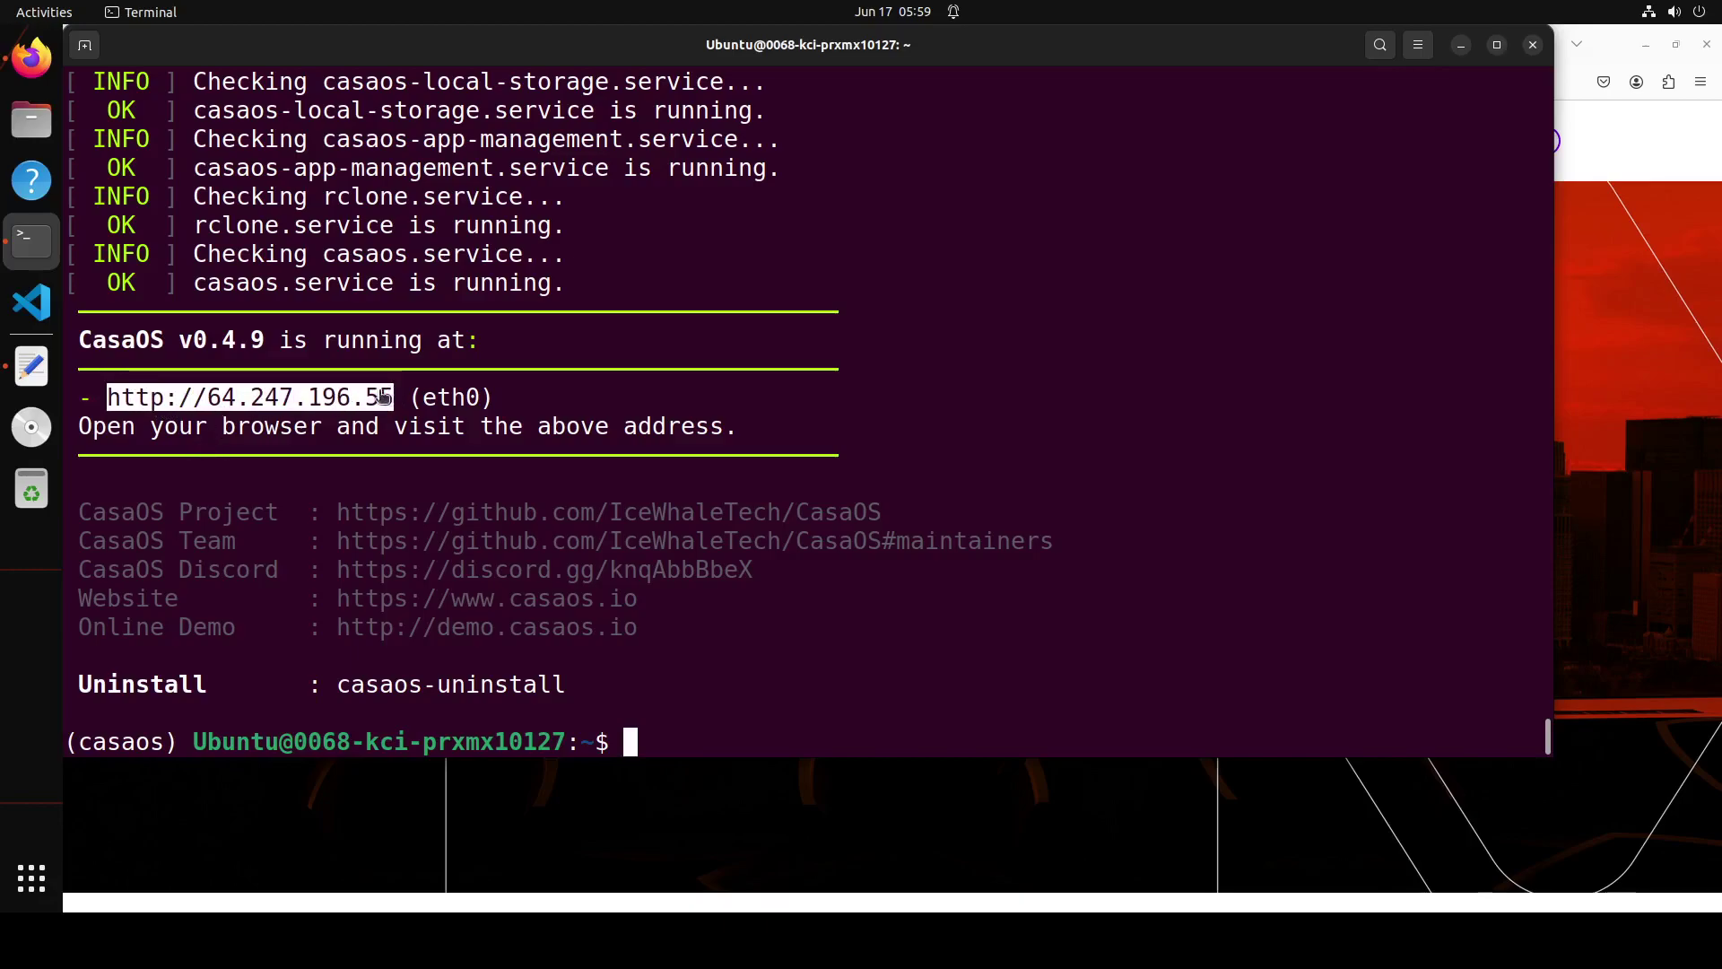
{"action": "key", "text": "ctrl+c"}
{"action": "key", "text": "ctrl+c"}
{"action": "key", "text": "ctrl+c"}
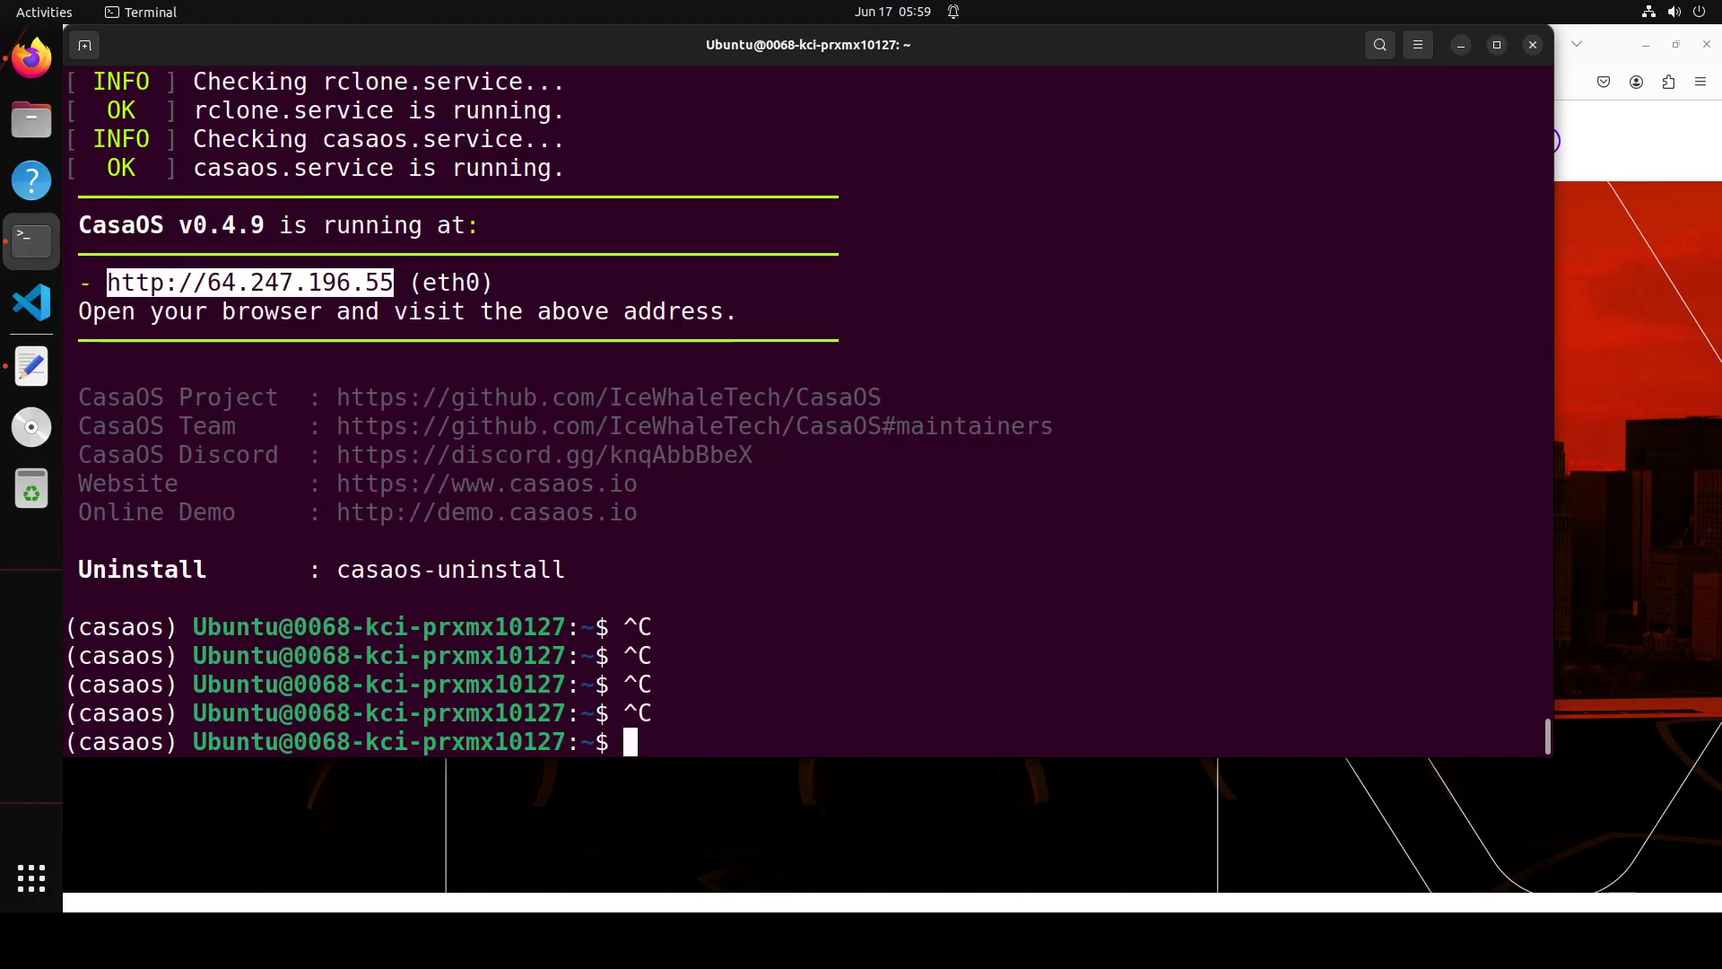
- Open a new Firefox tab and remove the install command wrongly pasted into the address bar
{"action": "left_click", "coordinate": [45, 82]}
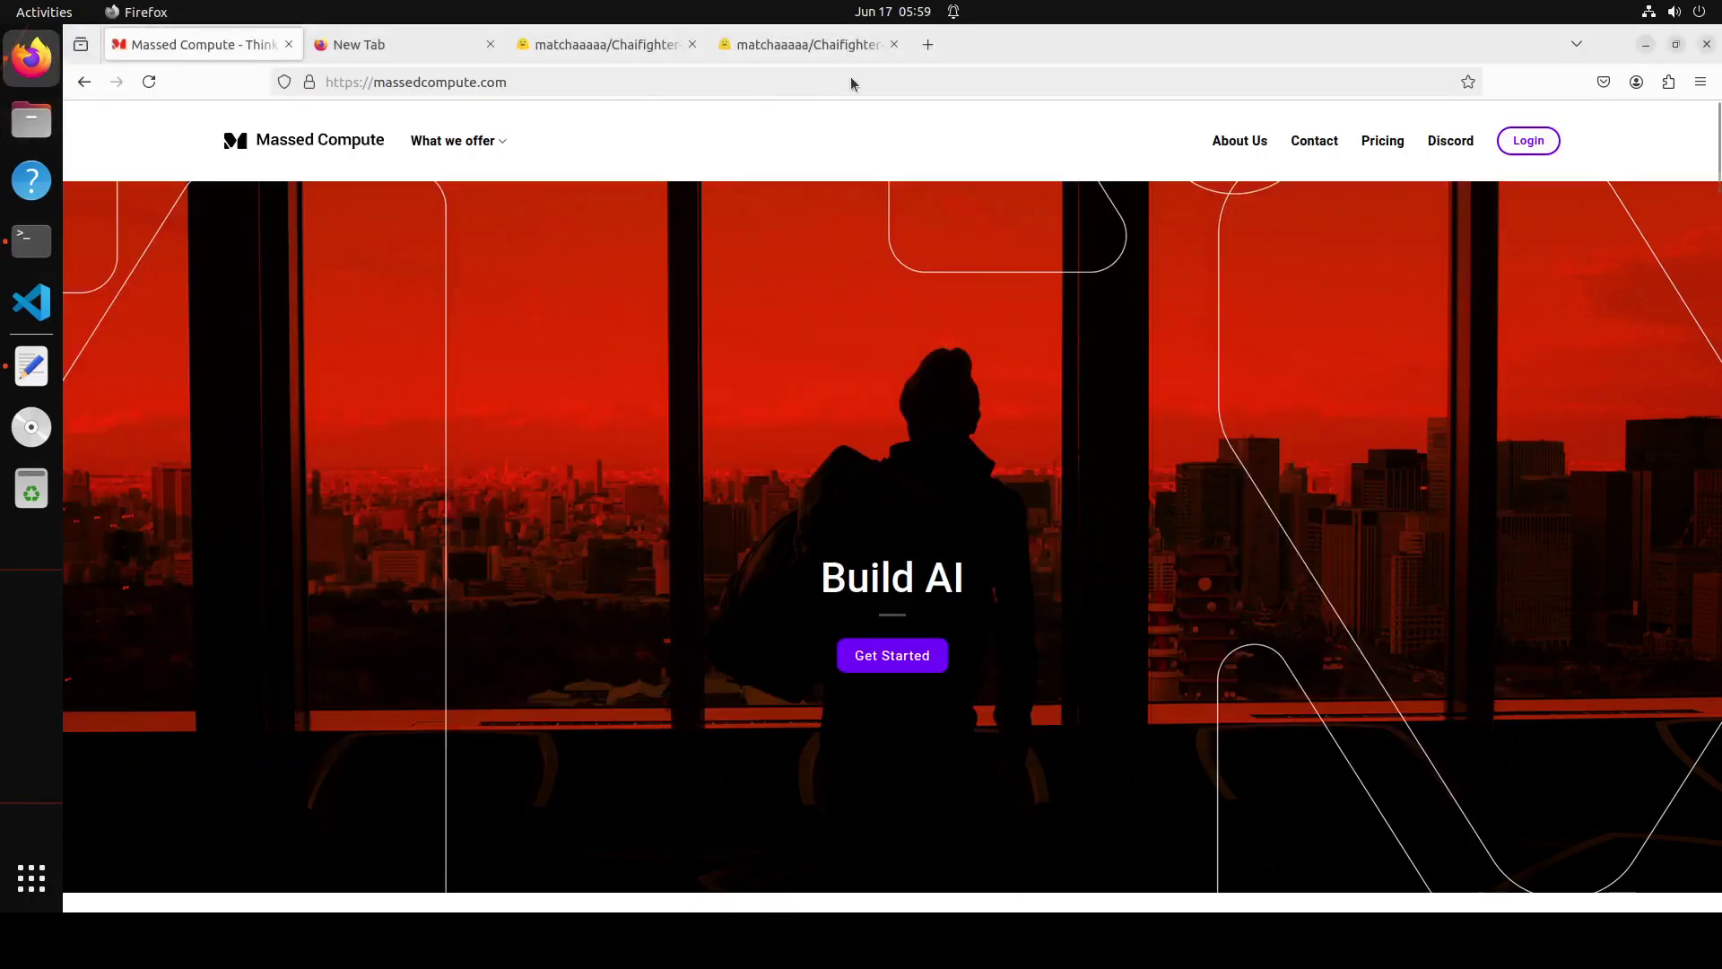
{"action": "left_click", "coordinate": [928, 44]}
{"action": "key", "text": "ctrl+v"}
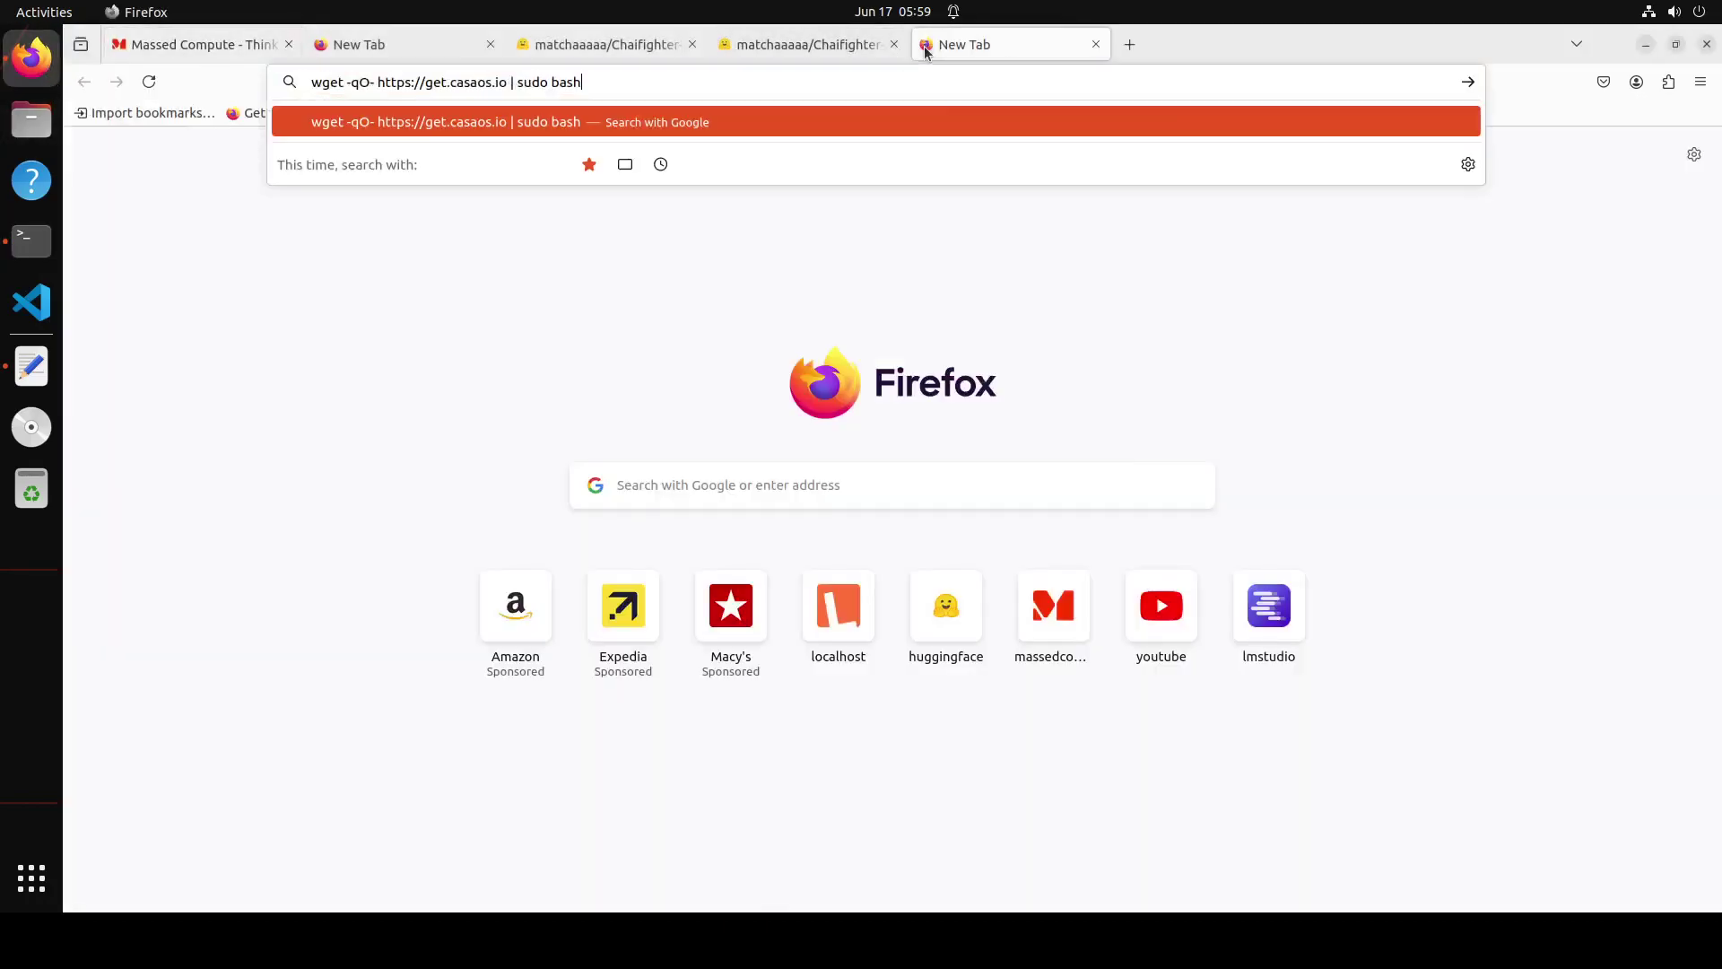
{"action": "key", "text": "ctrl+a"}
{"action": "key", "text": "ctrl+x"}
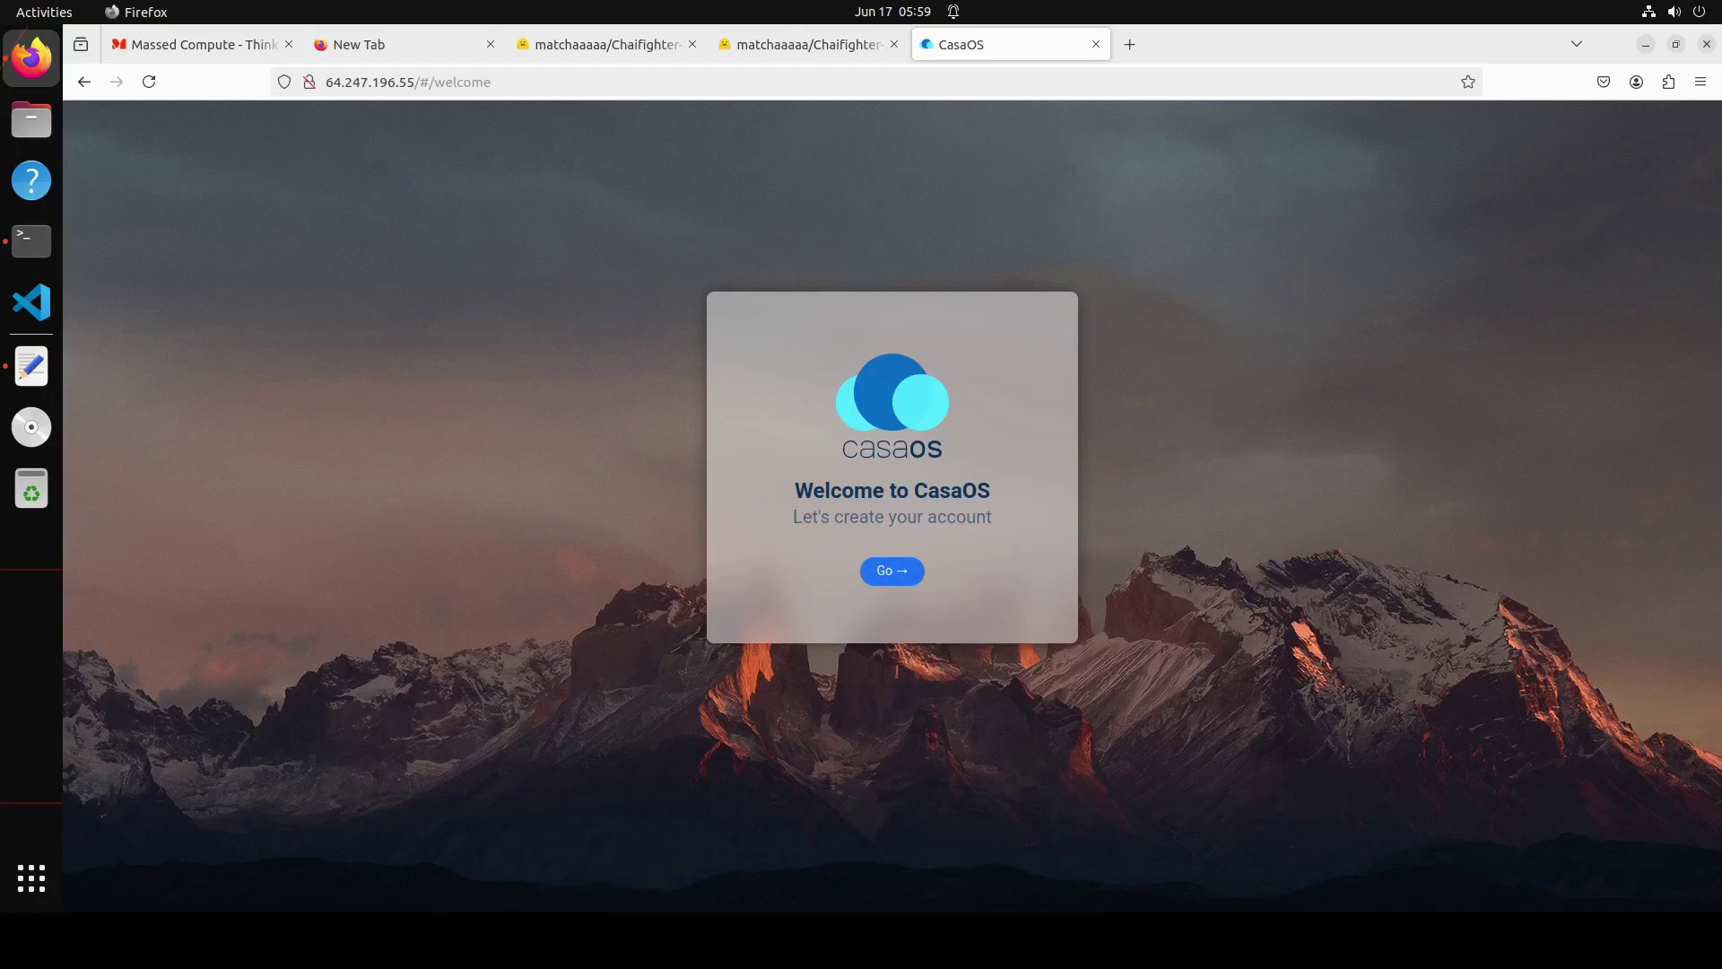
- Create the CasaOS account with a username and a Firefox-generated secure password
{"action": "left_click", "coordinate": [890, 574]}
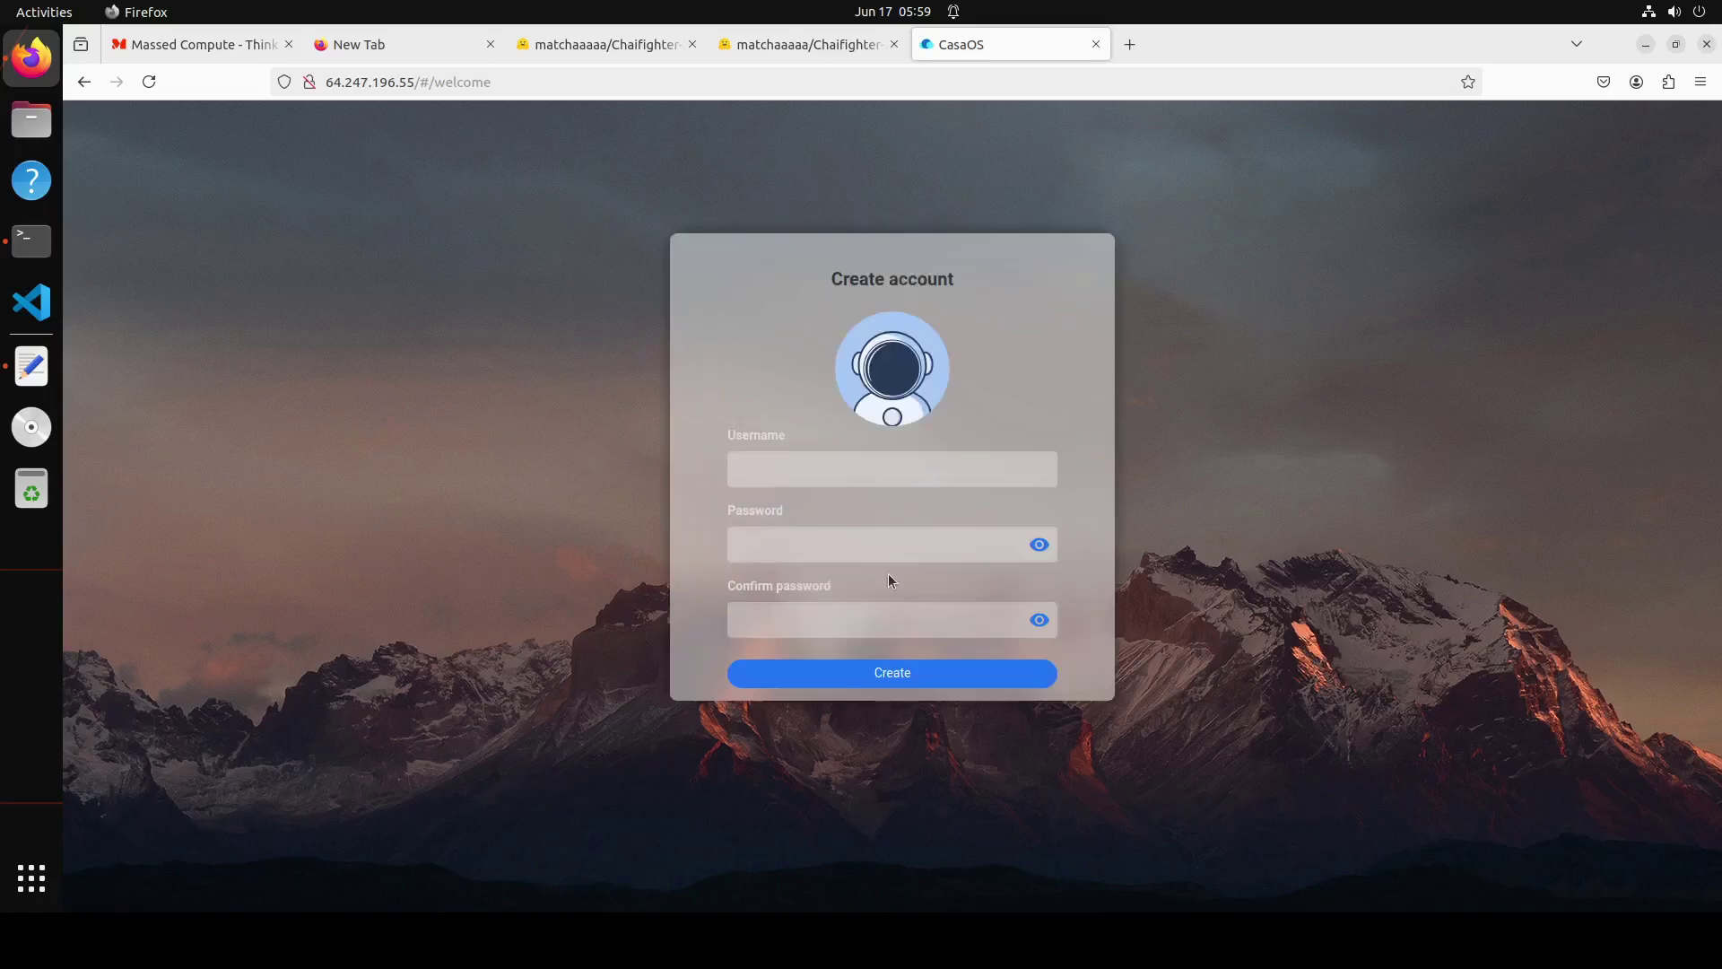
{"action": "left_click", "coordinate": [811, 462]}
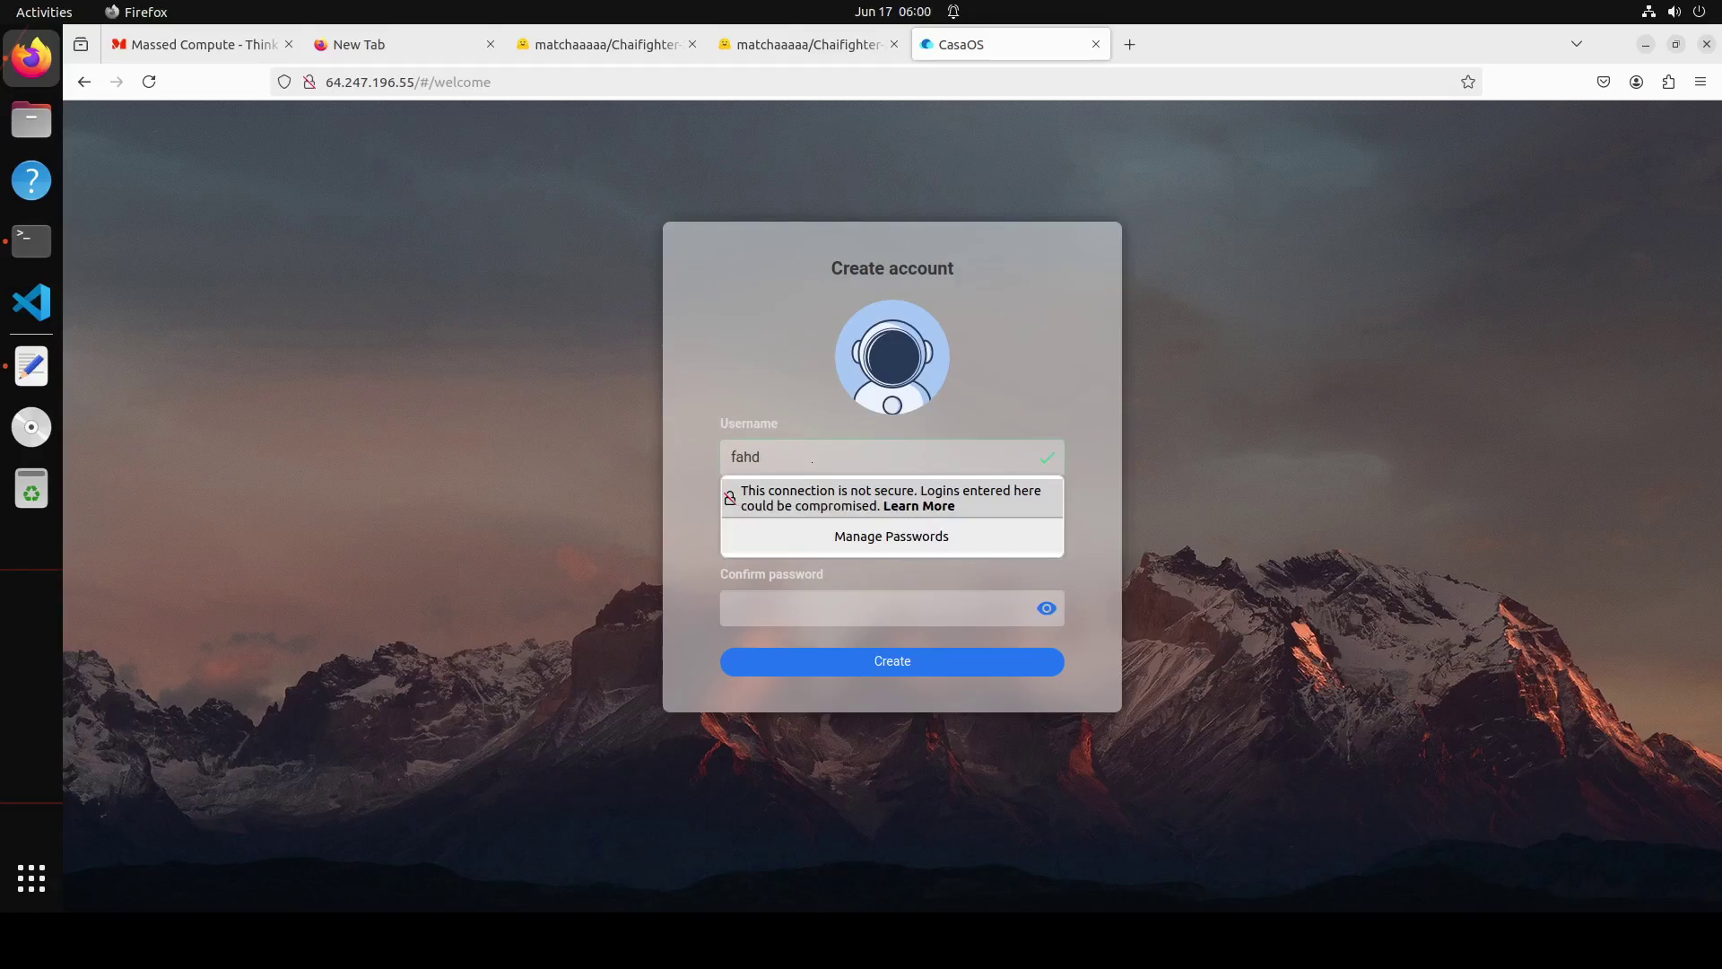
{"action": "key", "text": "Escape"}
{"action": "left_click", "coordinate": [763, 527]}
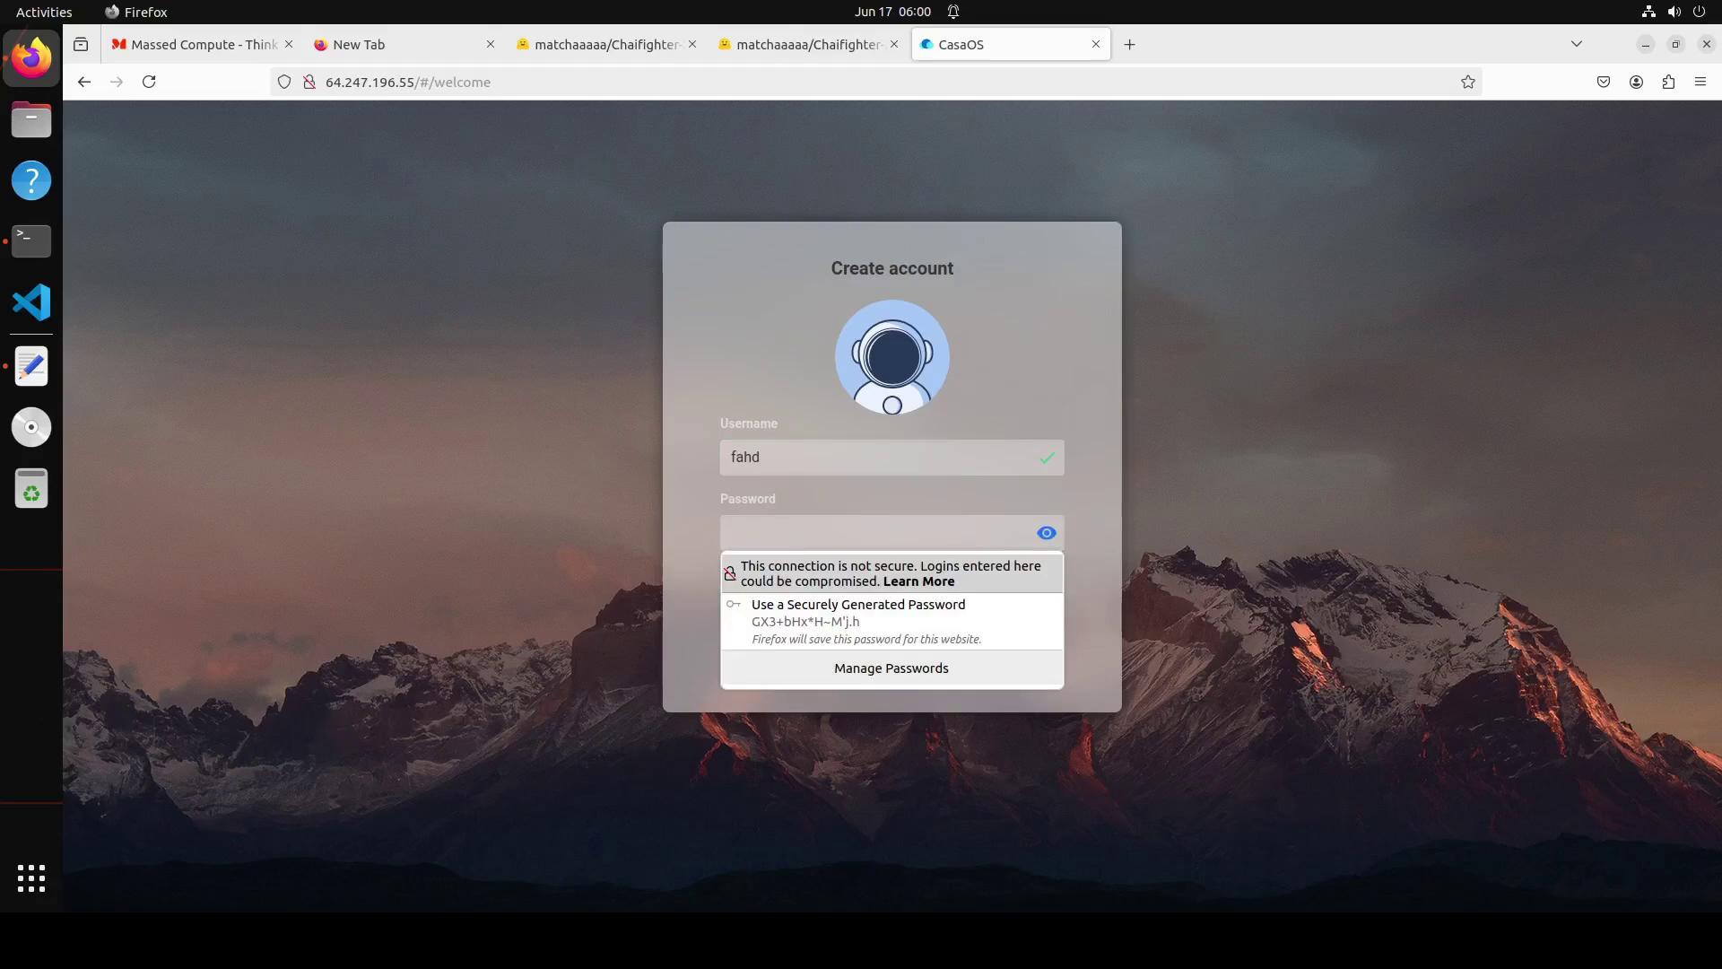
{"action": "key", "text": "Down"}
{"action": "key", "text": "Return"}
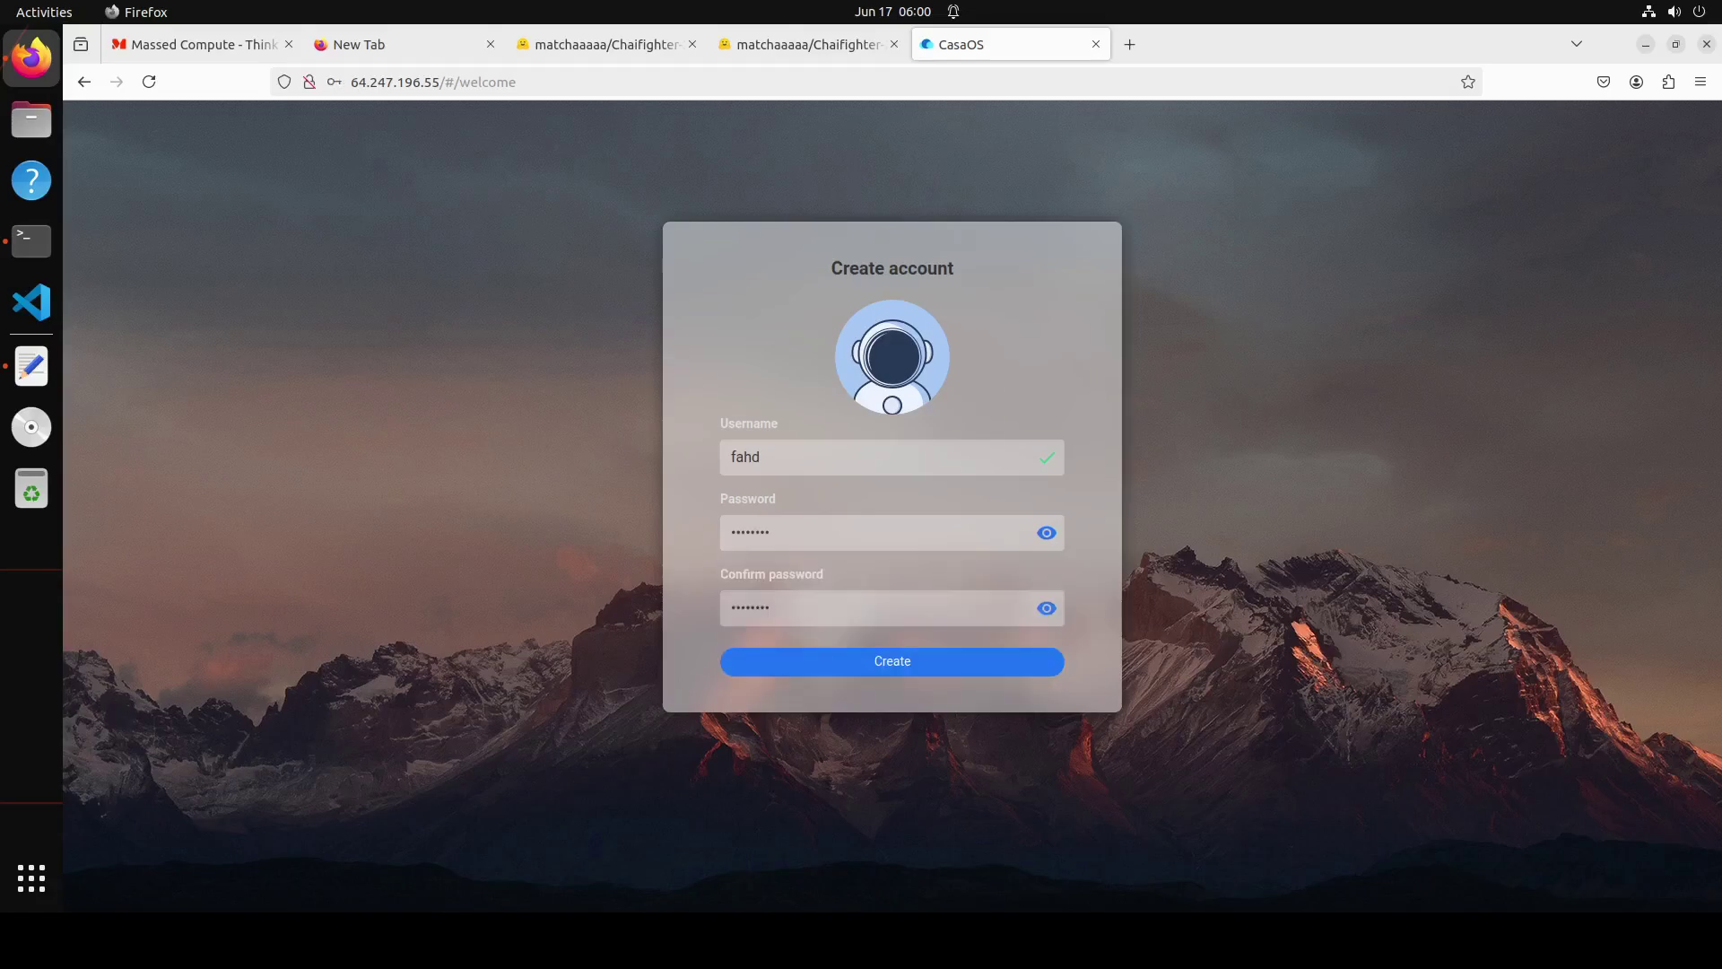
{"action": "left_click", "coordinate": [901, 665]}
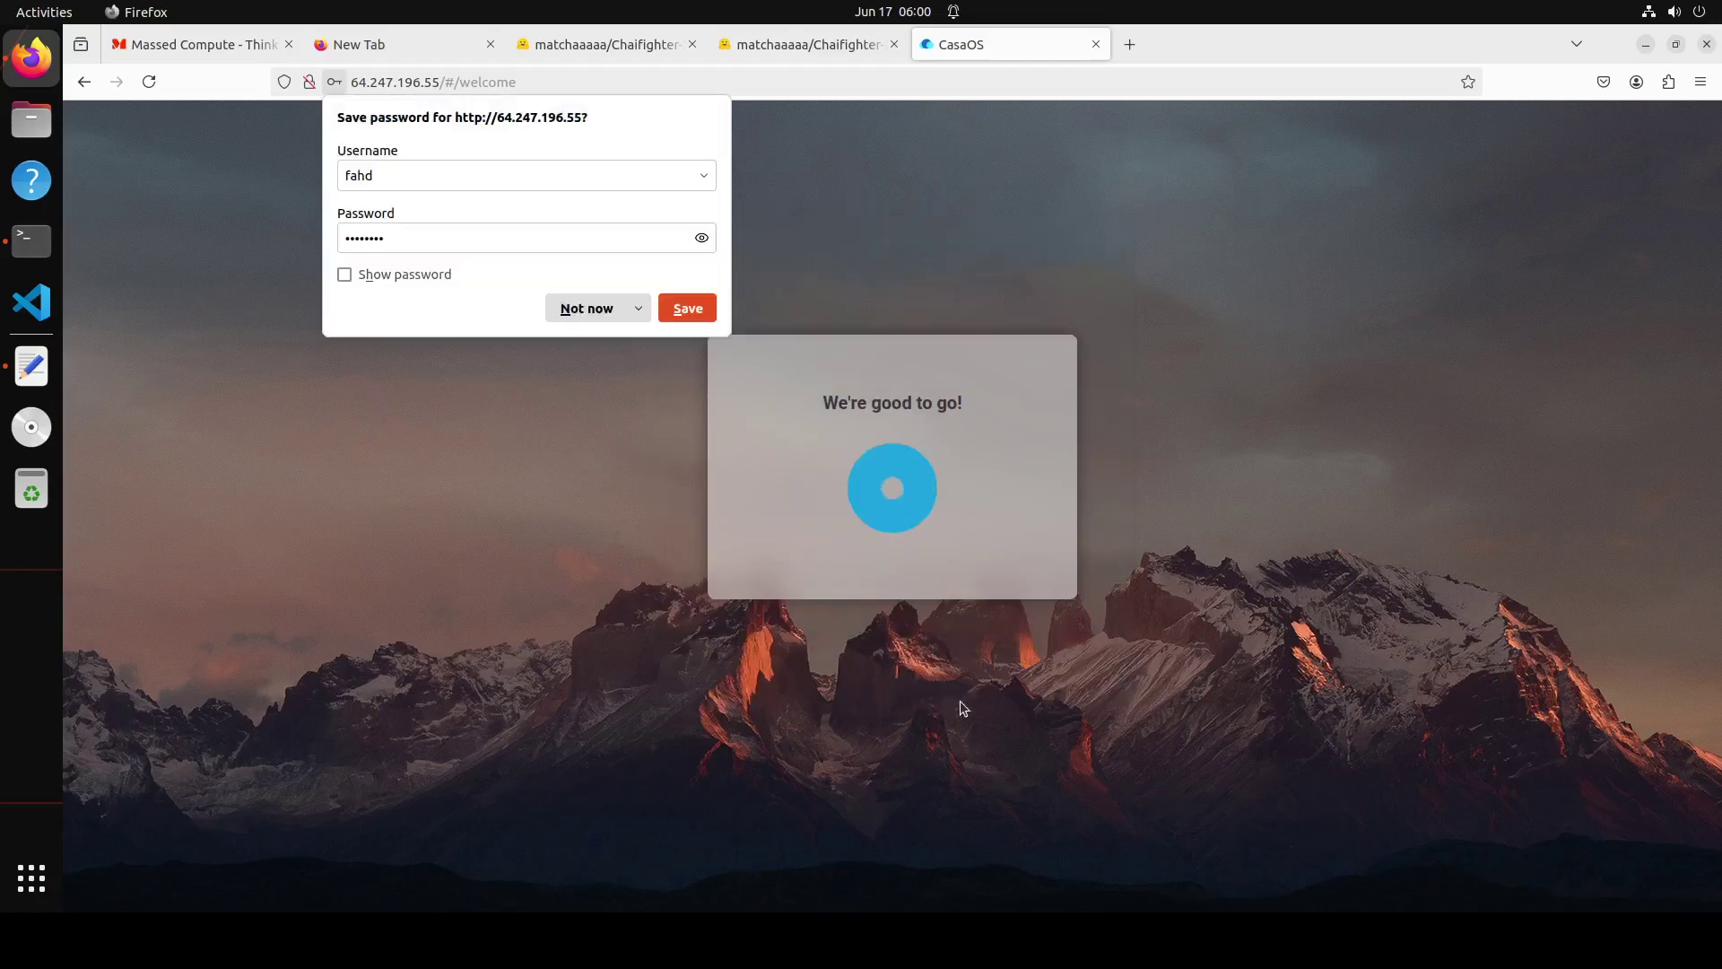
- Decline saving the password, accept the blog news feed, and scroll through the dashboard
{"action": "left_click", "coordinate": [593, 310]}
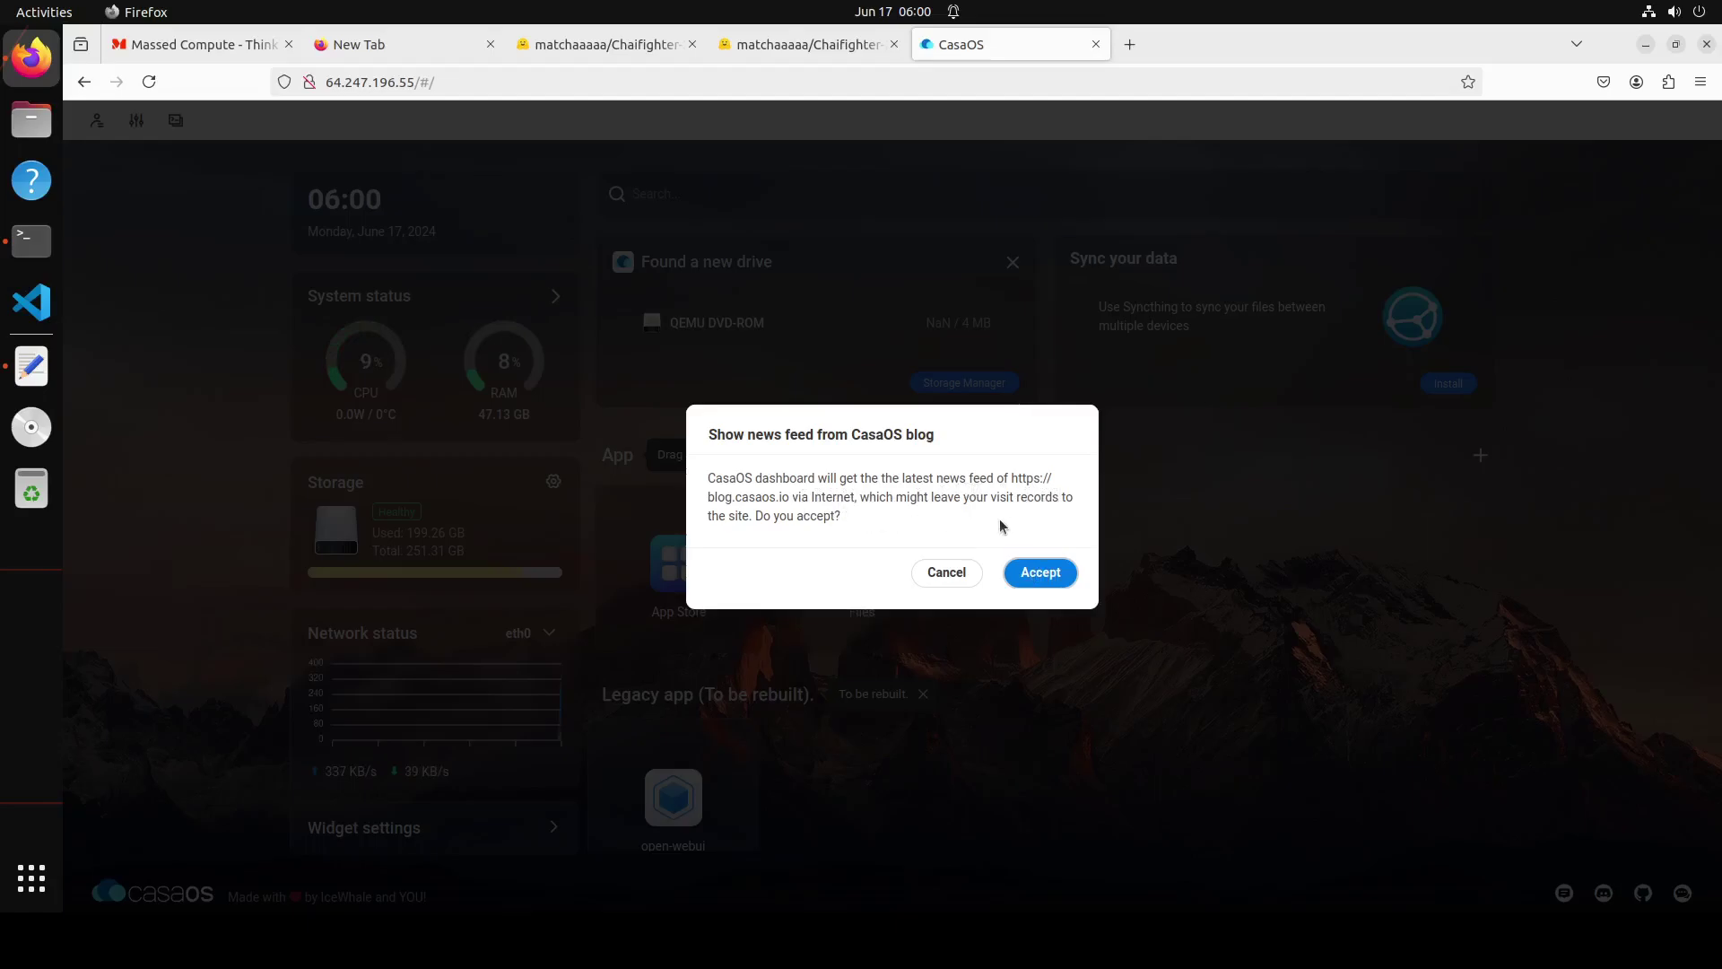
{"action": "left_click", "coordinate": [1041, 574]}
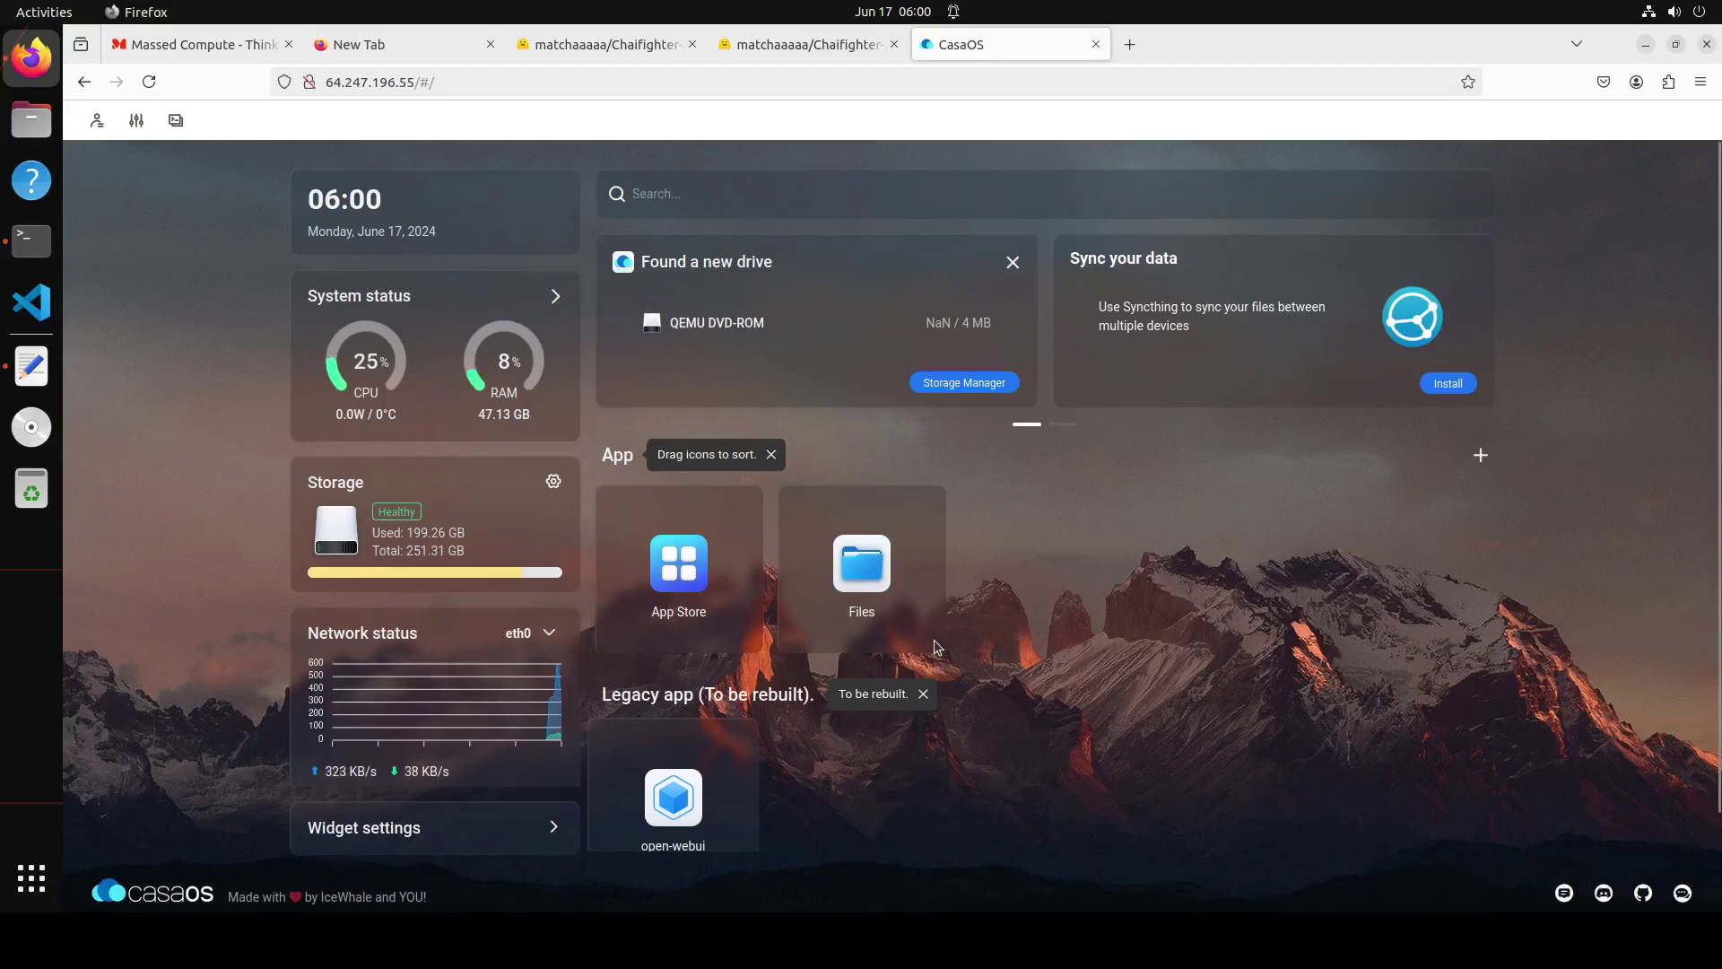
{"action": "scroll", "coordinate": [884, 639], "scroll_direction": "down", "scroll_amount": 1}
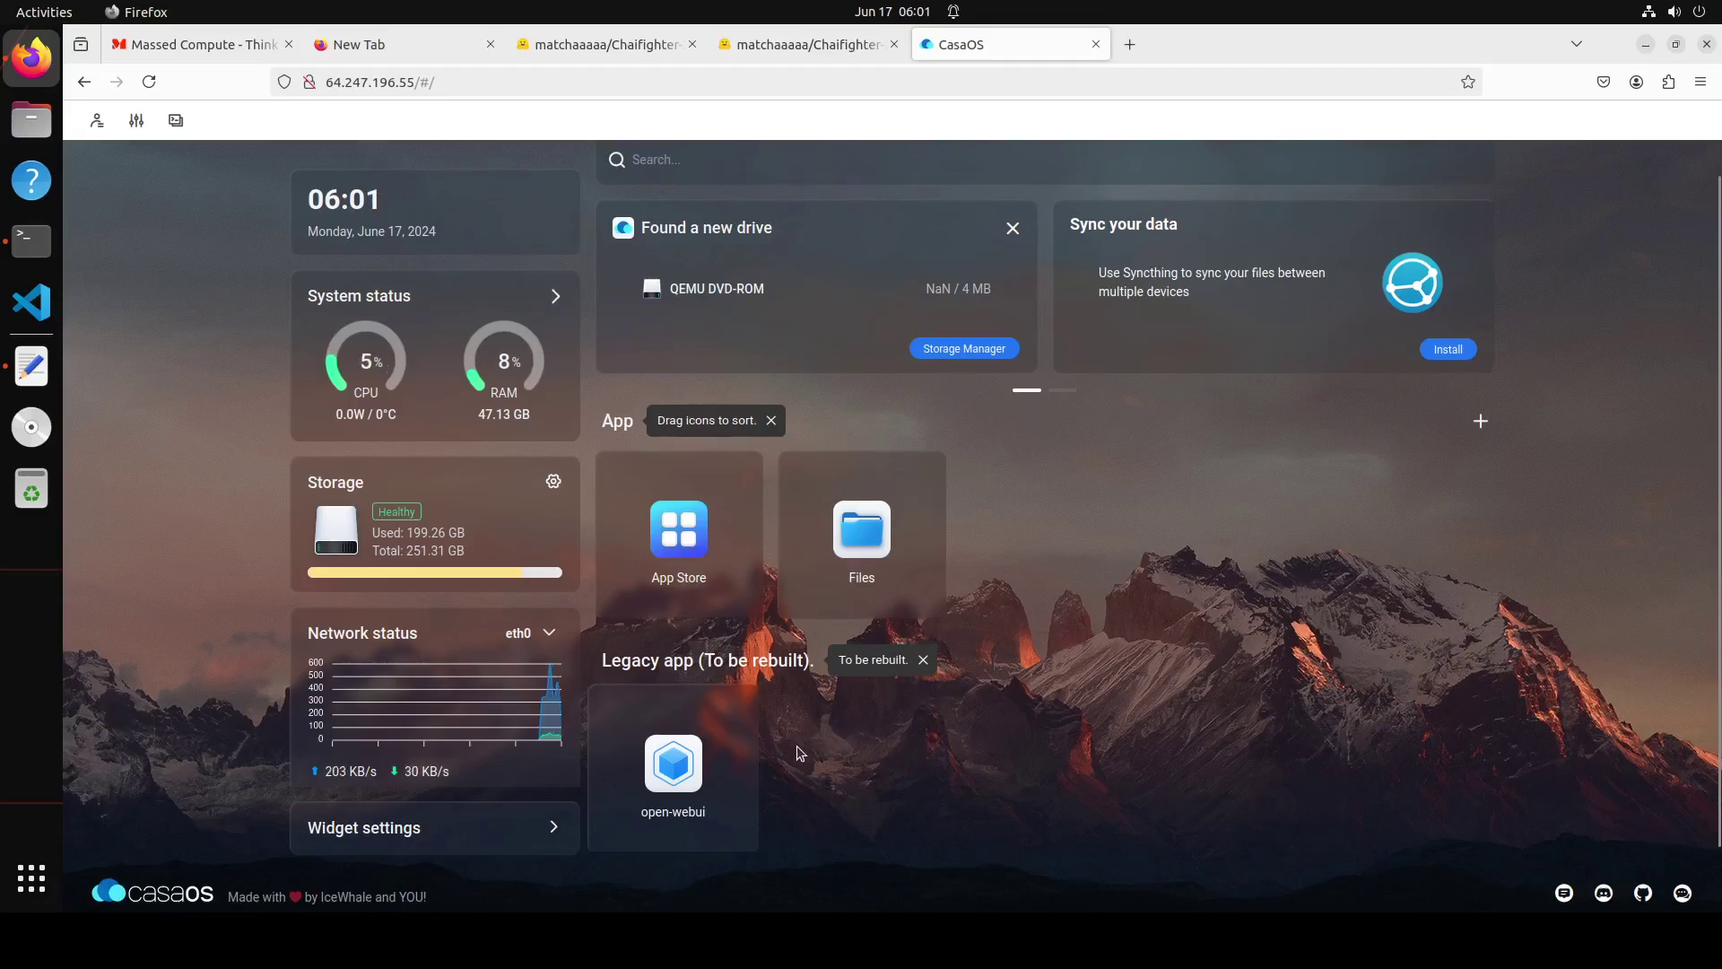
{"action": "scroll", "coordinate": [762, 655], "scroll_direction": "up", "scroll_amount": 1}
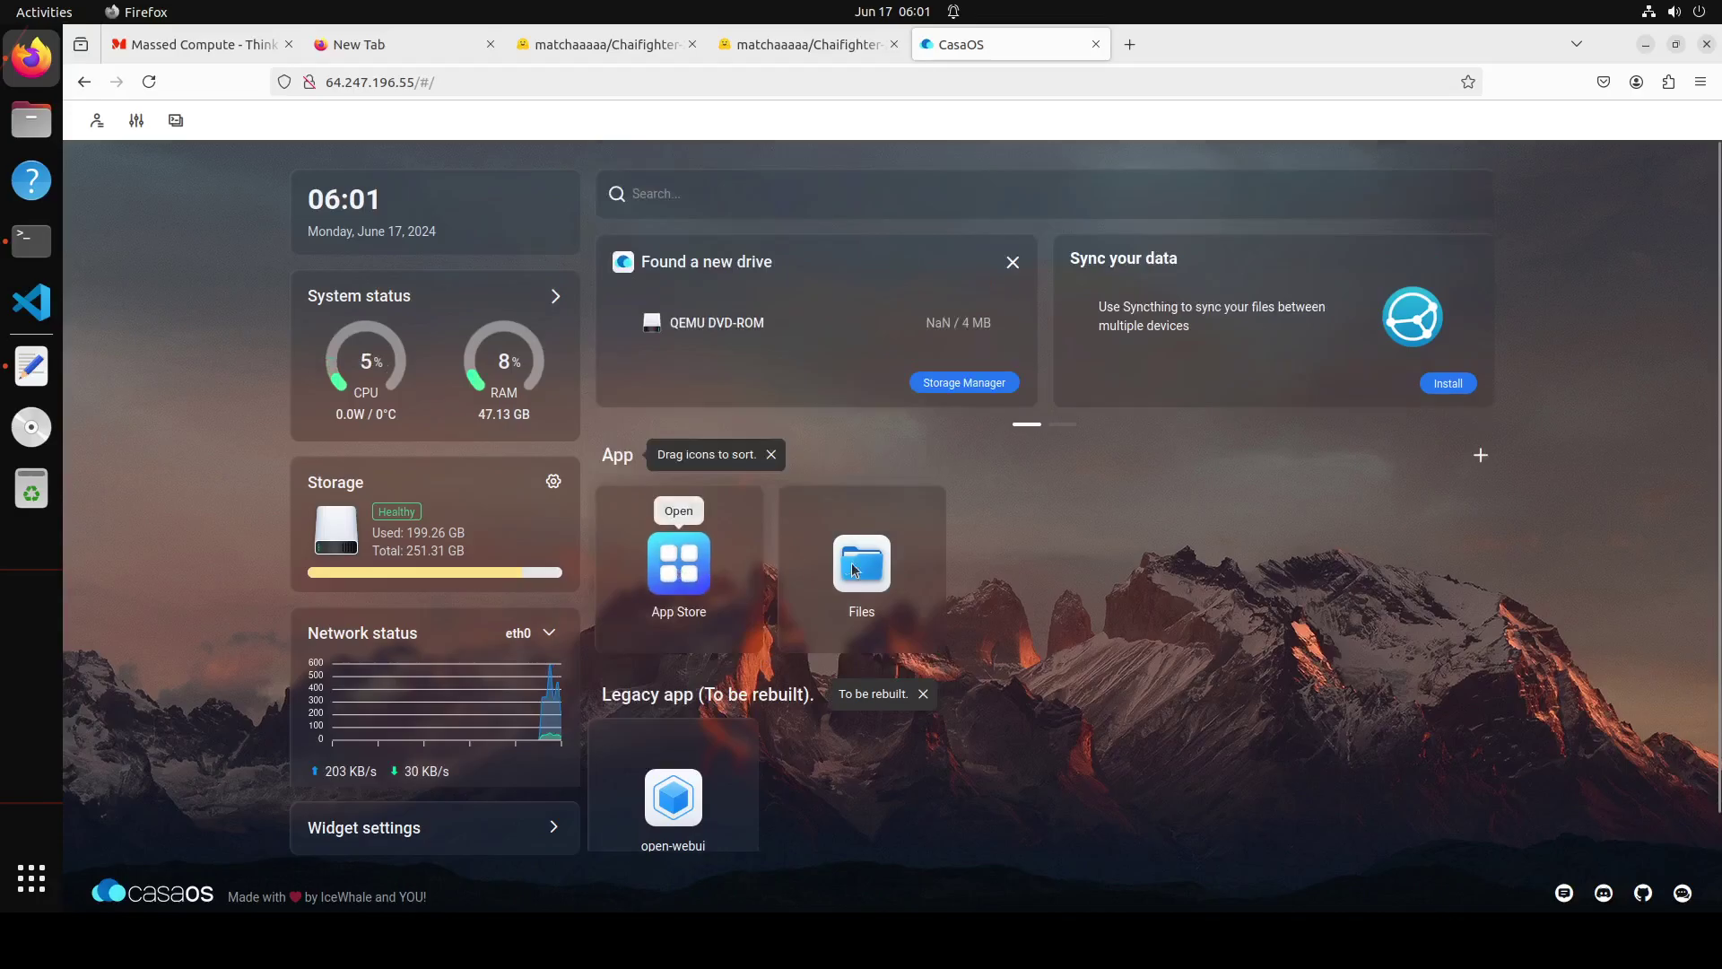
{"action": "left_click", "coordinate": [678, 570]}
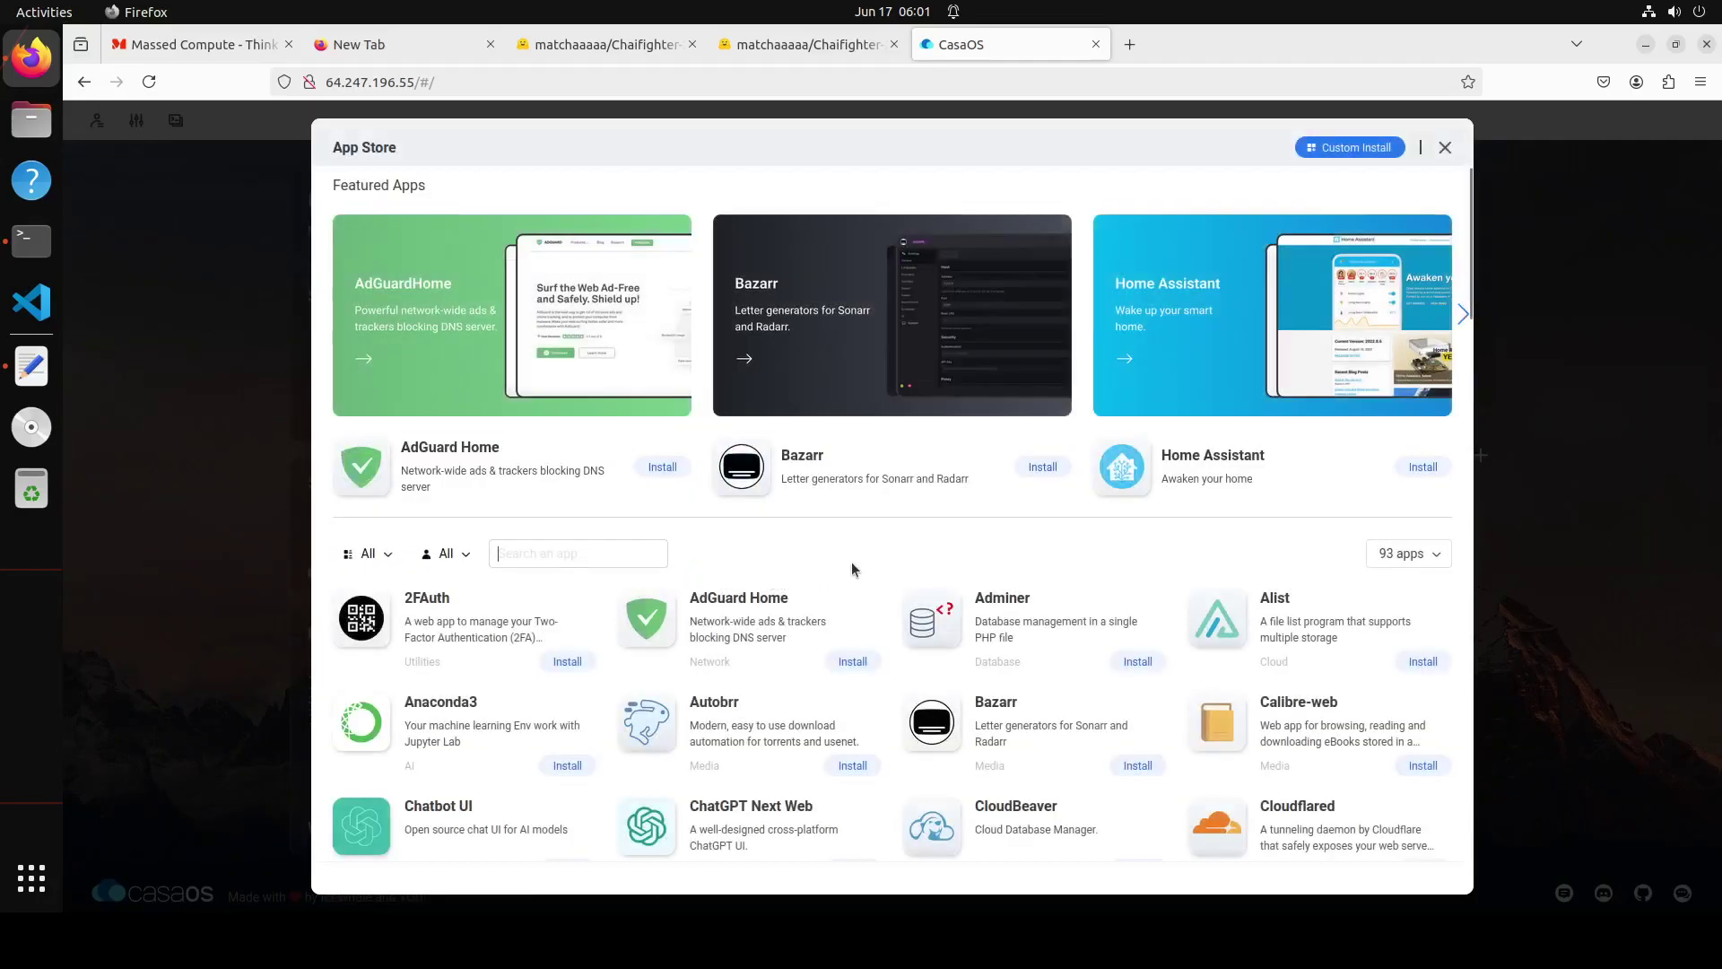
{"action": "scroll", "coordinate": [910, 577], "scroll_direction": "down", "scroll_amount": 2}
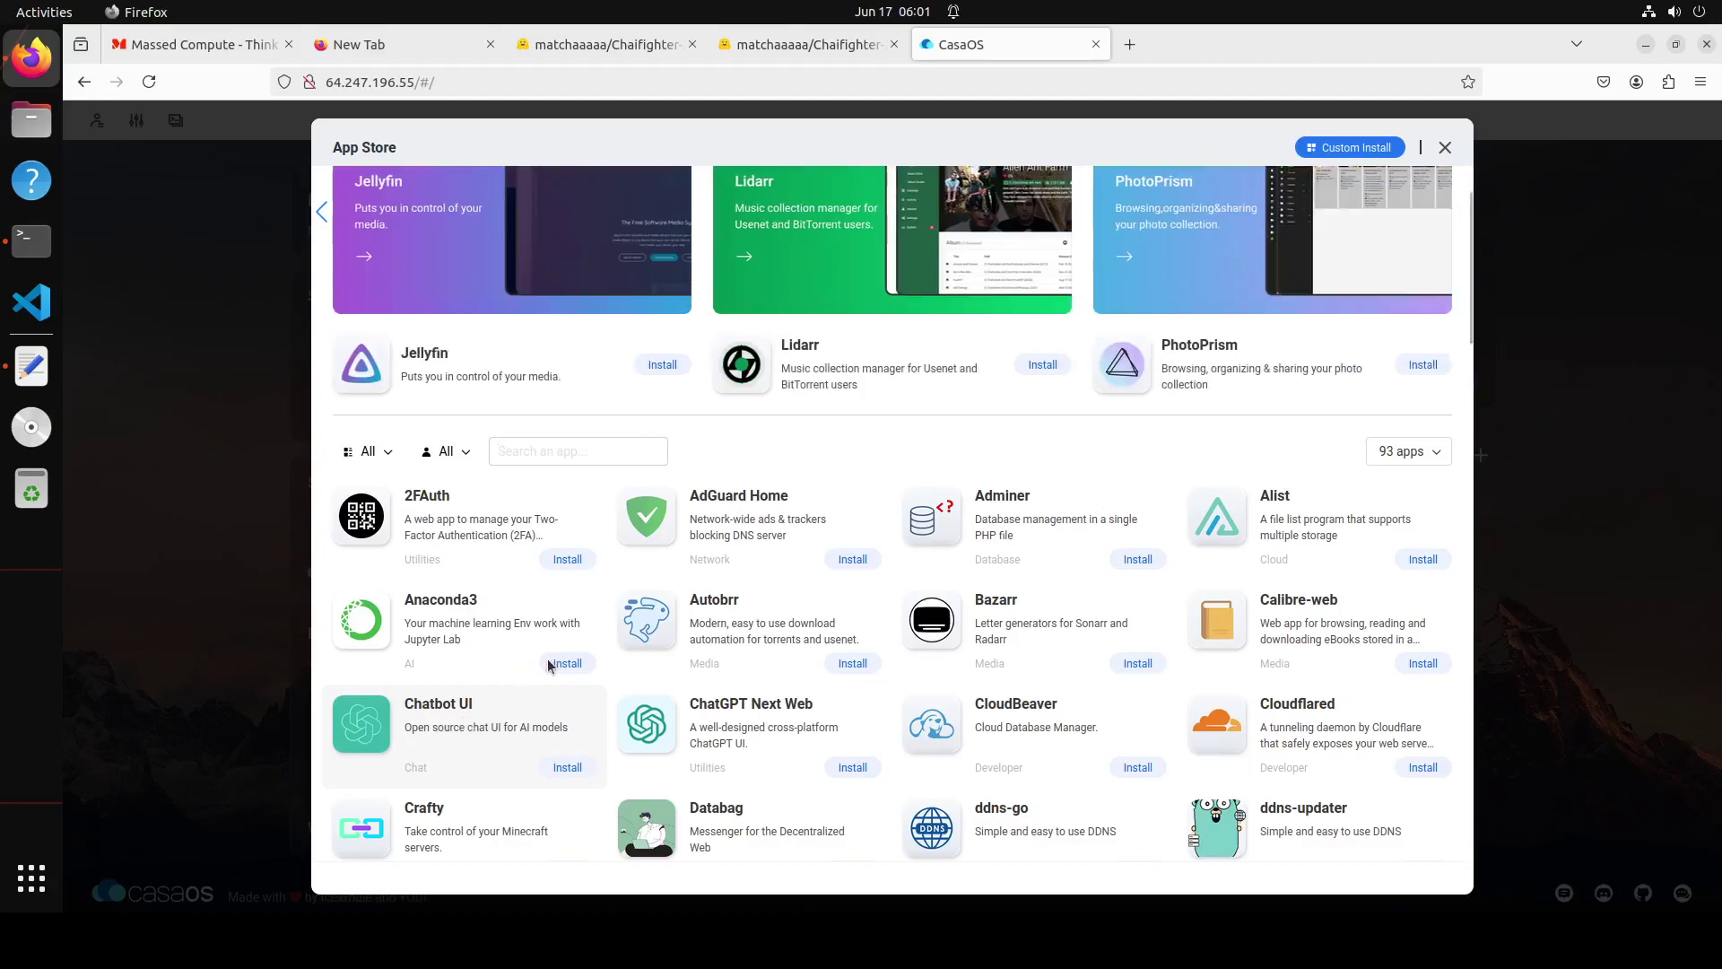
{"action": "scroll", "coordinate": [574, 598], "scroll_direction": "down", "scroll_amount": 1}
{"action": "left_click", "coordinate": [555, 348]}
{"action": "type", "text": "ollama"}
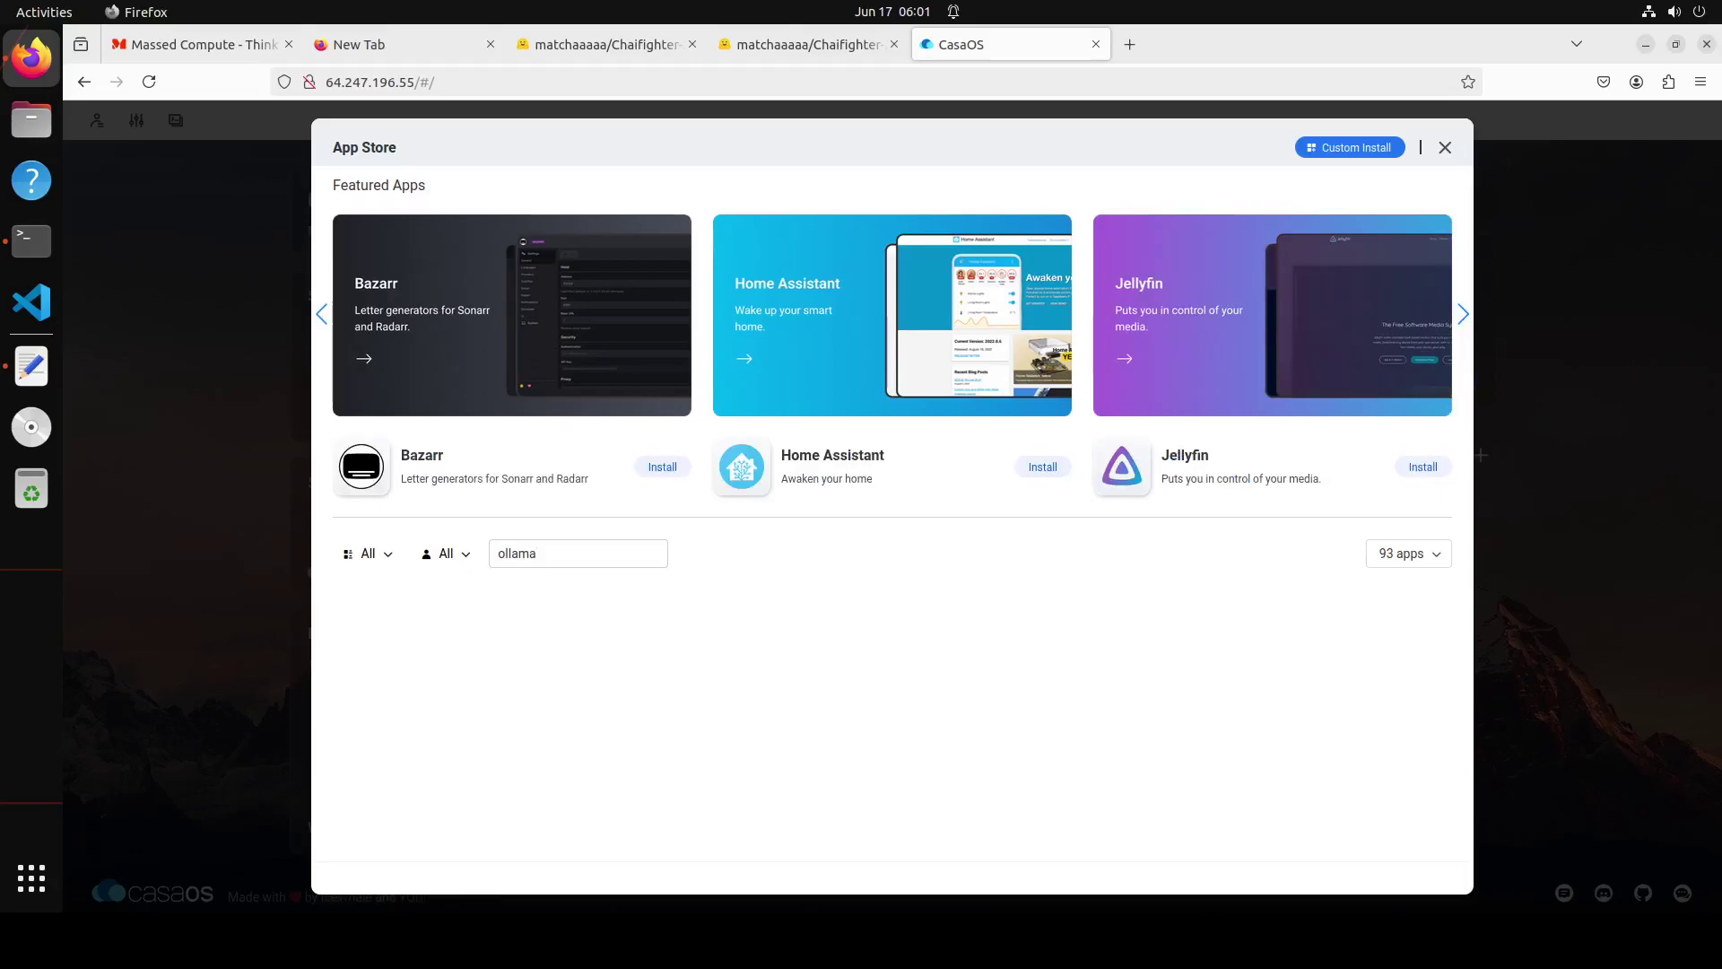
{"action": "key", "text": "BackSpace"}
{"action": "key", "text": "BackSpace"}
{"action": "key", "text": "BackSpace"}
{"action": "key", "text": "BackSpace"}
{"action": "key", "text": "BackSpace"}
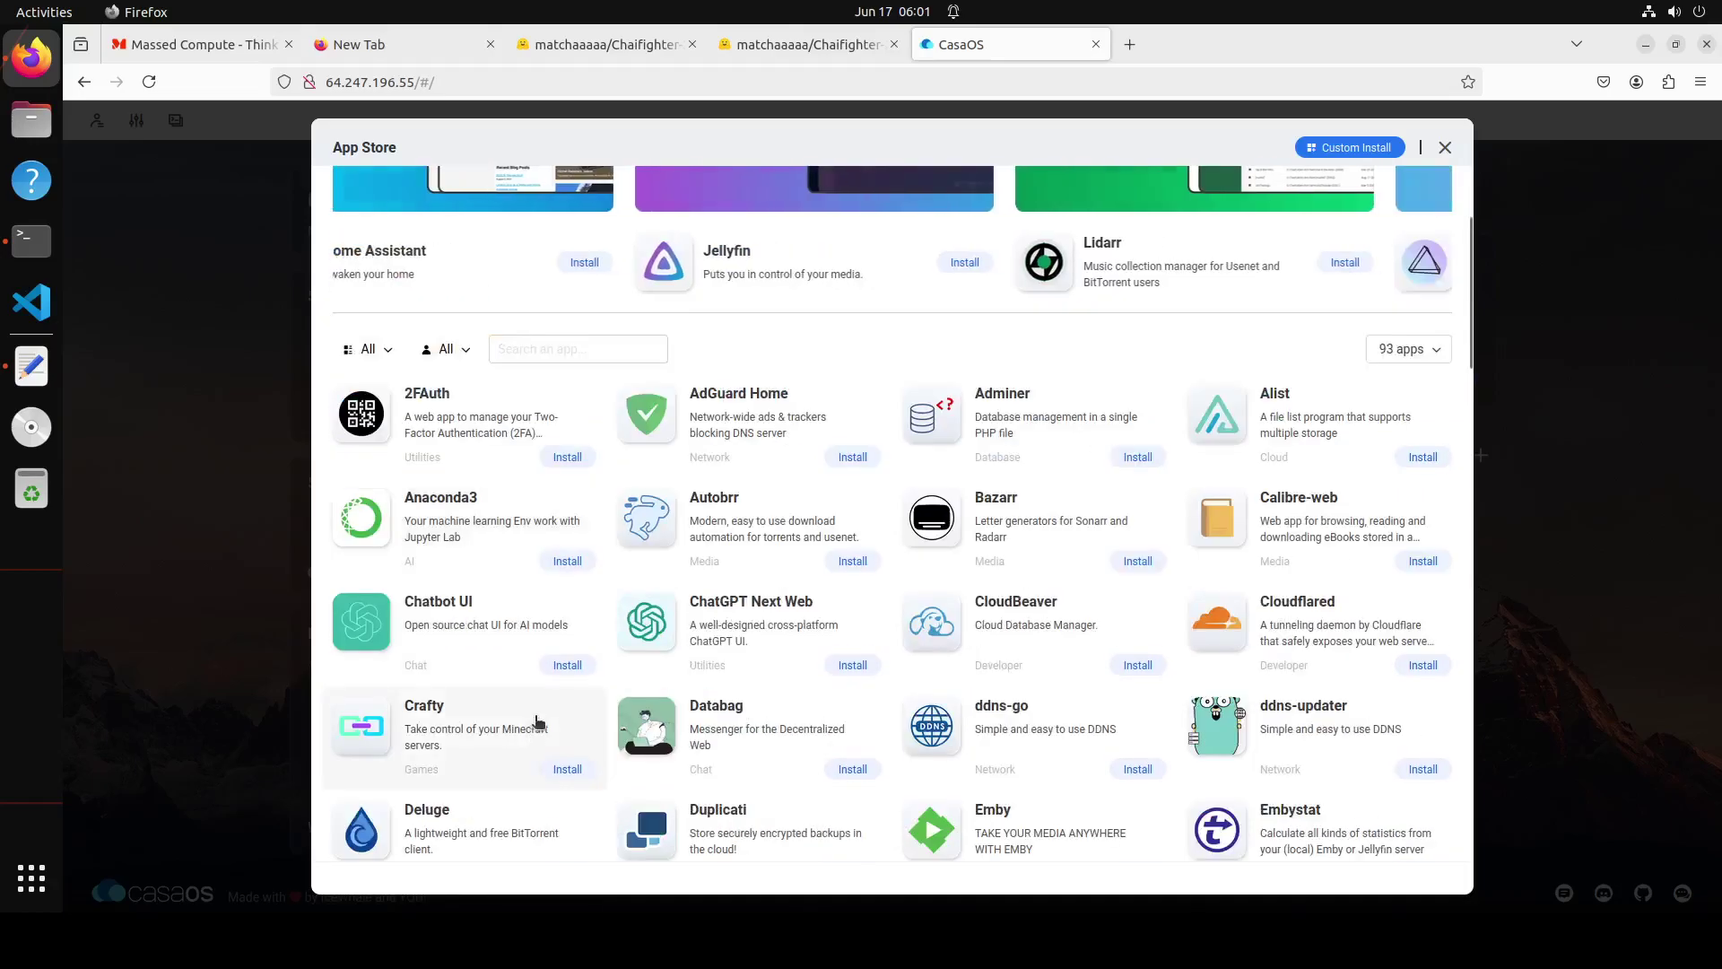
{"action": "scroll", "coordinate": [604, 691], "scroll_direction": "down", "scroll_amount": 5}
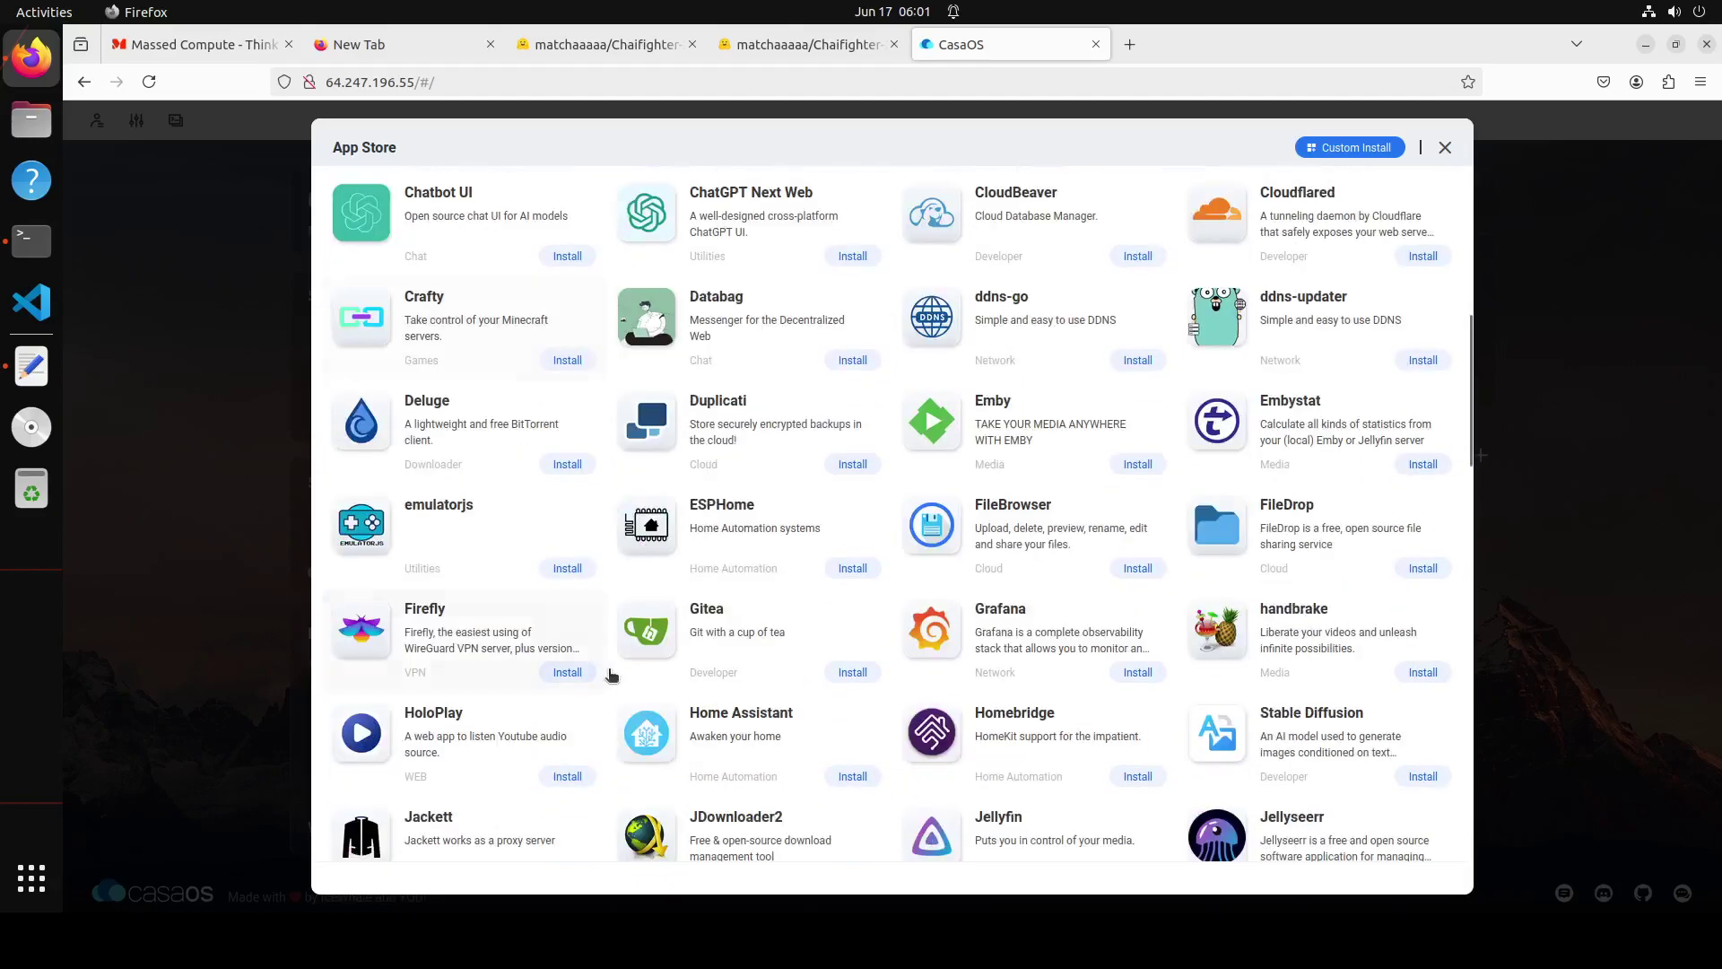
{"action": "scroll", "coordinate": [608, 673], "scroll_direction": "down", "scroll_amount": 2}
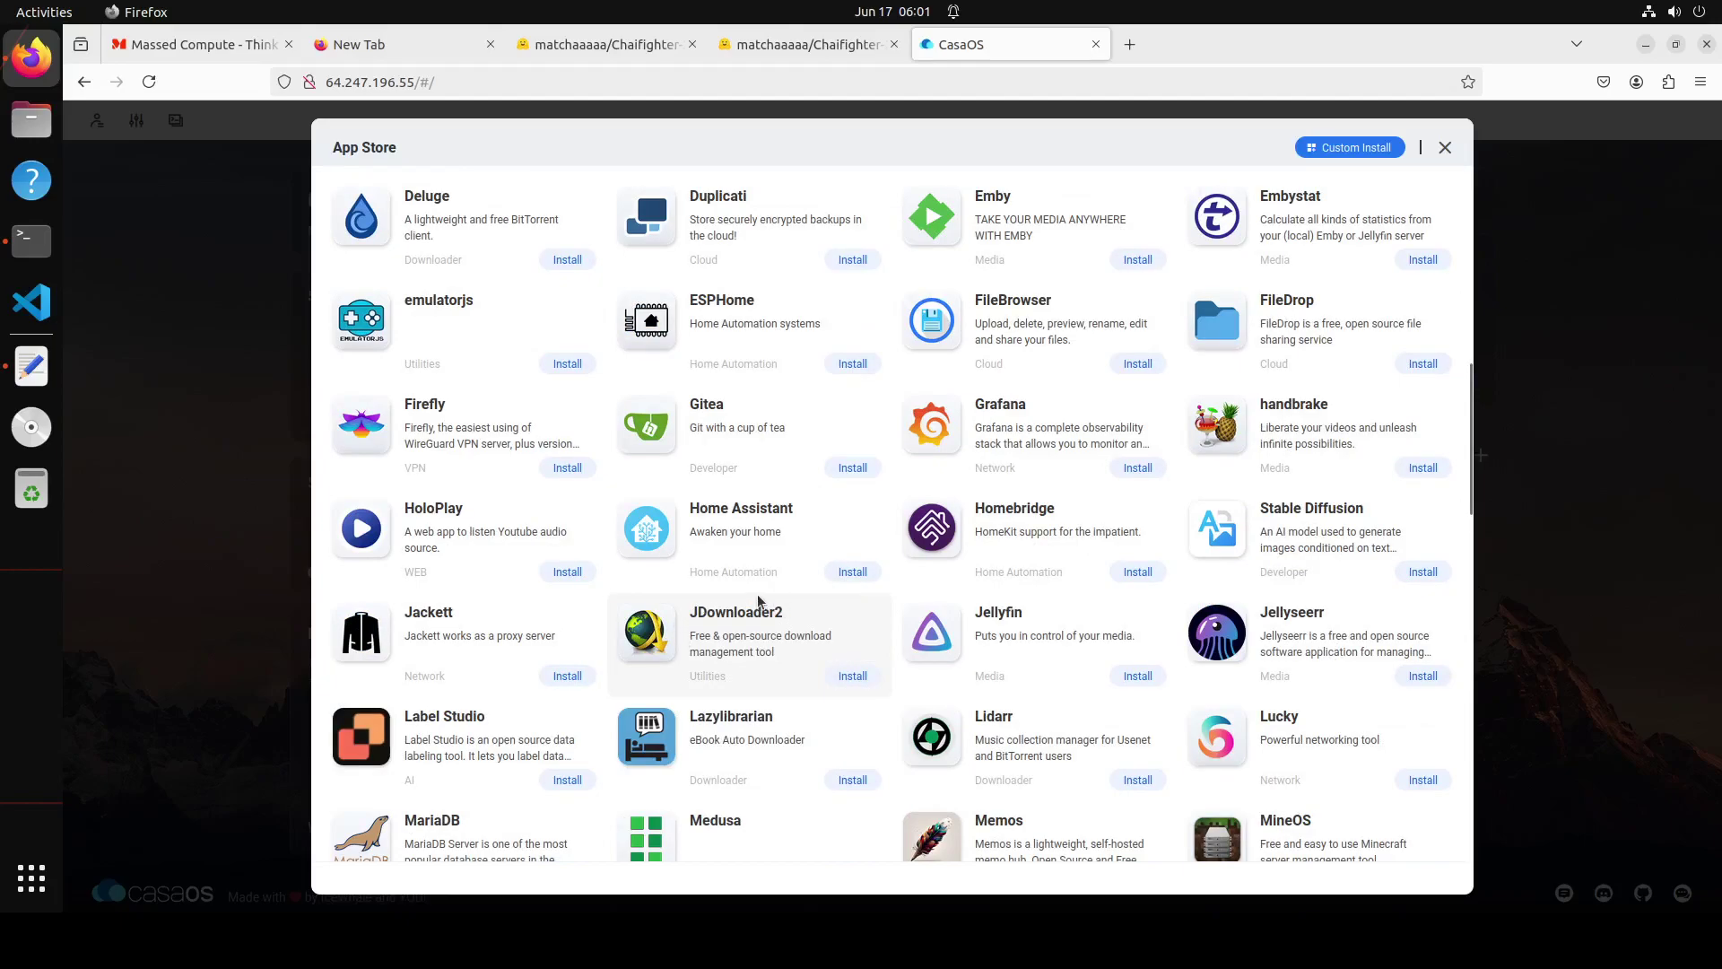
{"action": "scroll", "coordinate": [758, 600], "scroll_direction": "down", "scroll_amount": 3}
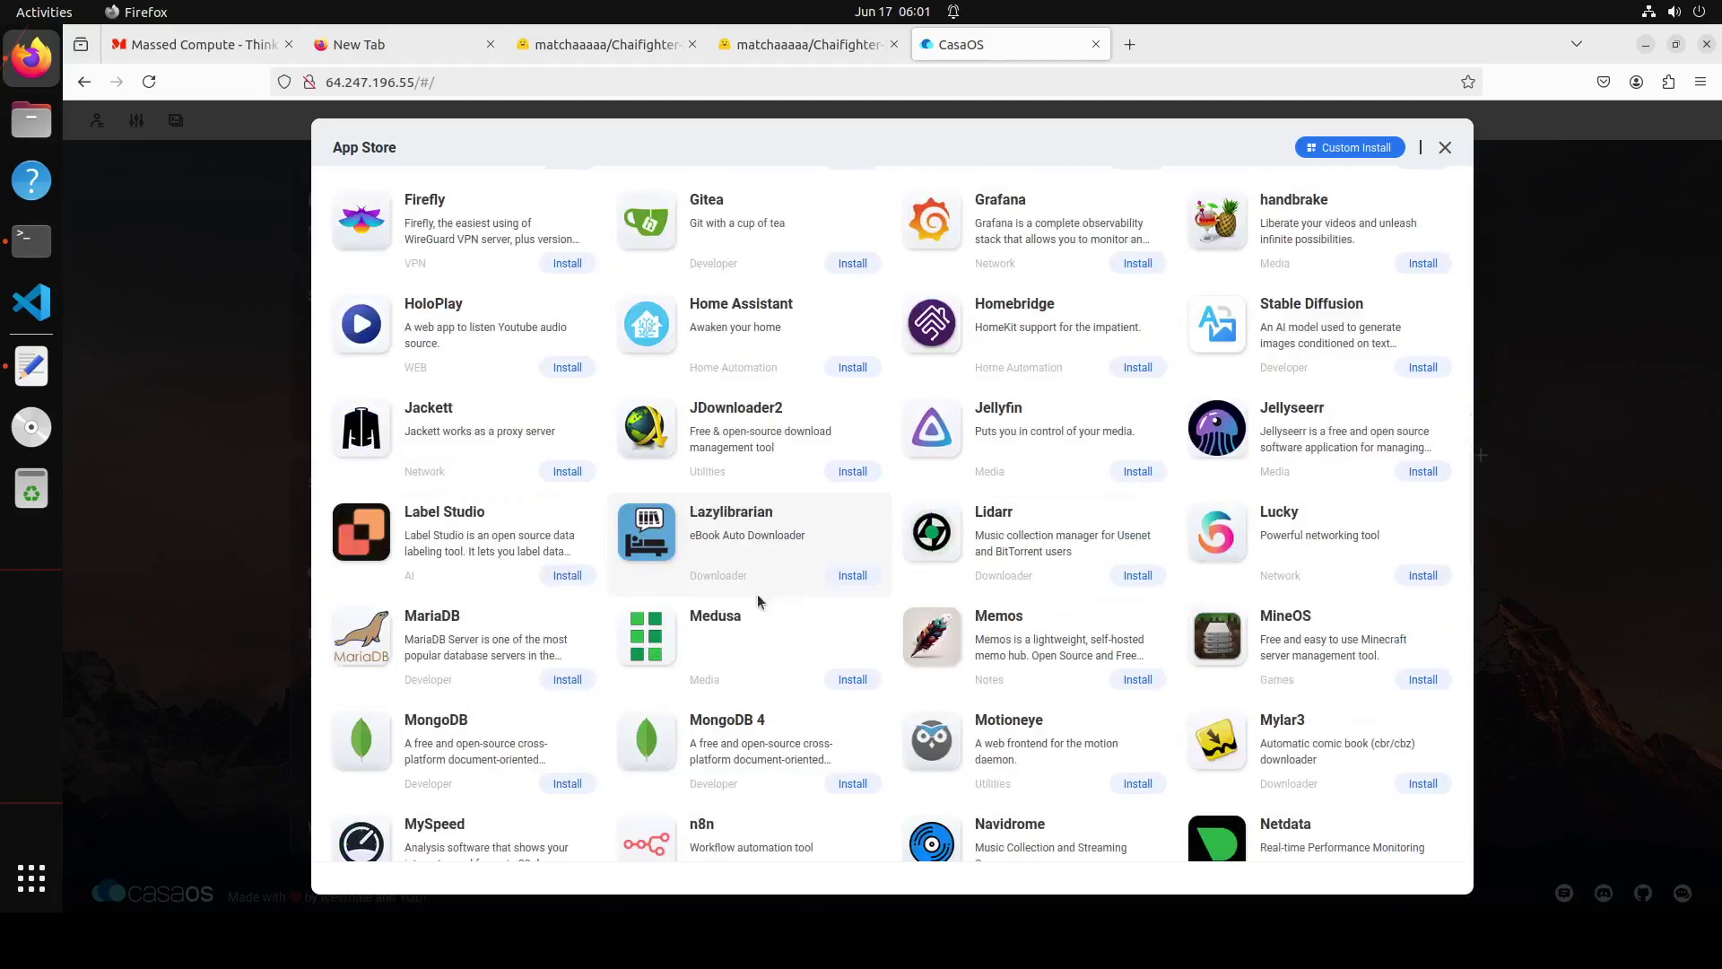
{"action": "scroll", "coordinate": [757, 594], "scroll_direction": "down", "scroll_amount": 6}
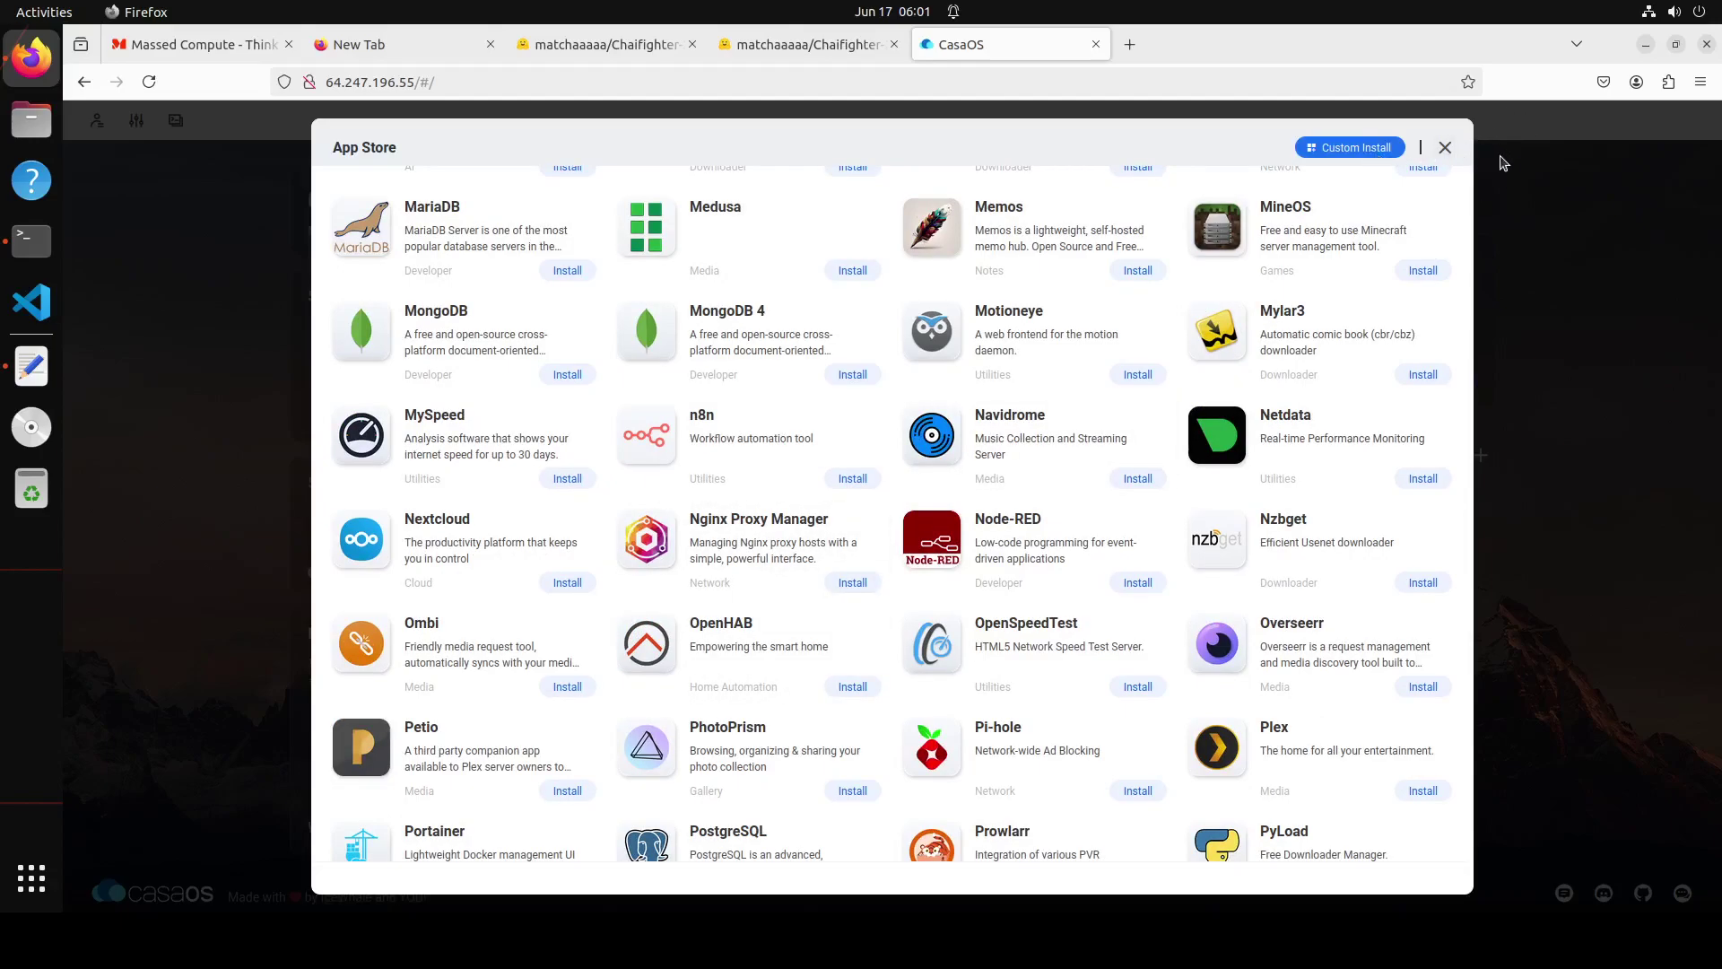
- Close the App Store, briefly view the DATA folder in Files, then close Files
{"action": "left_click", "coordinate": [1446, 148]}
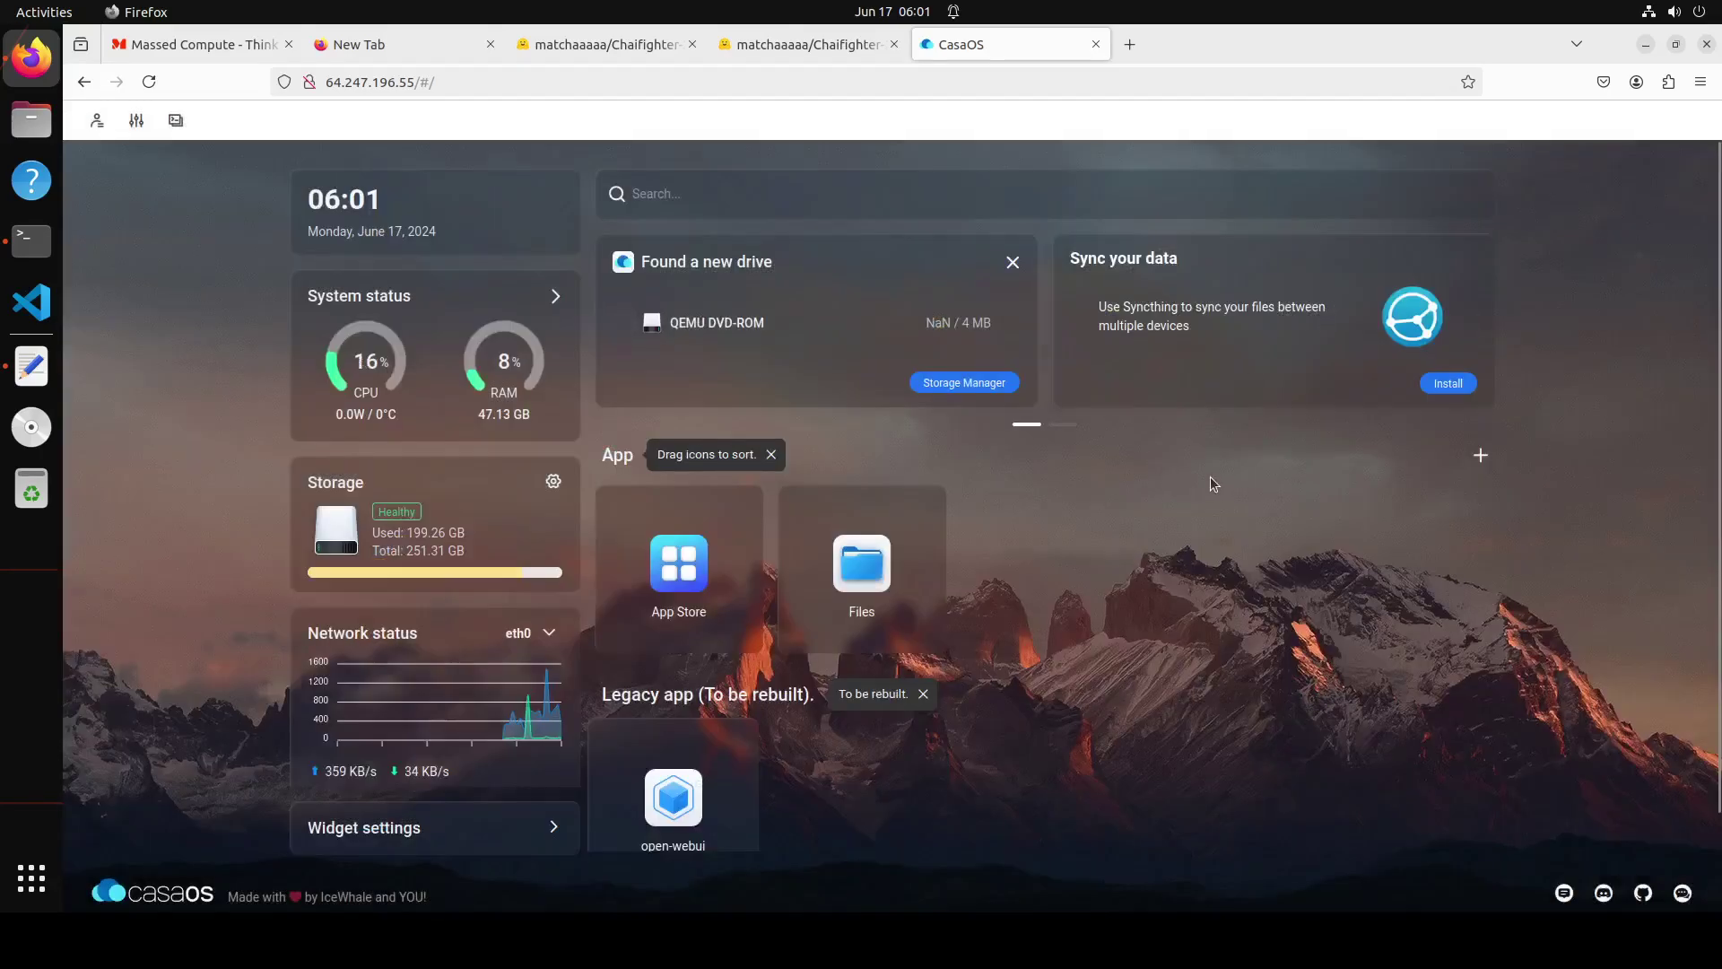
{"action": "left_click", "coordinate": [843, 565]}
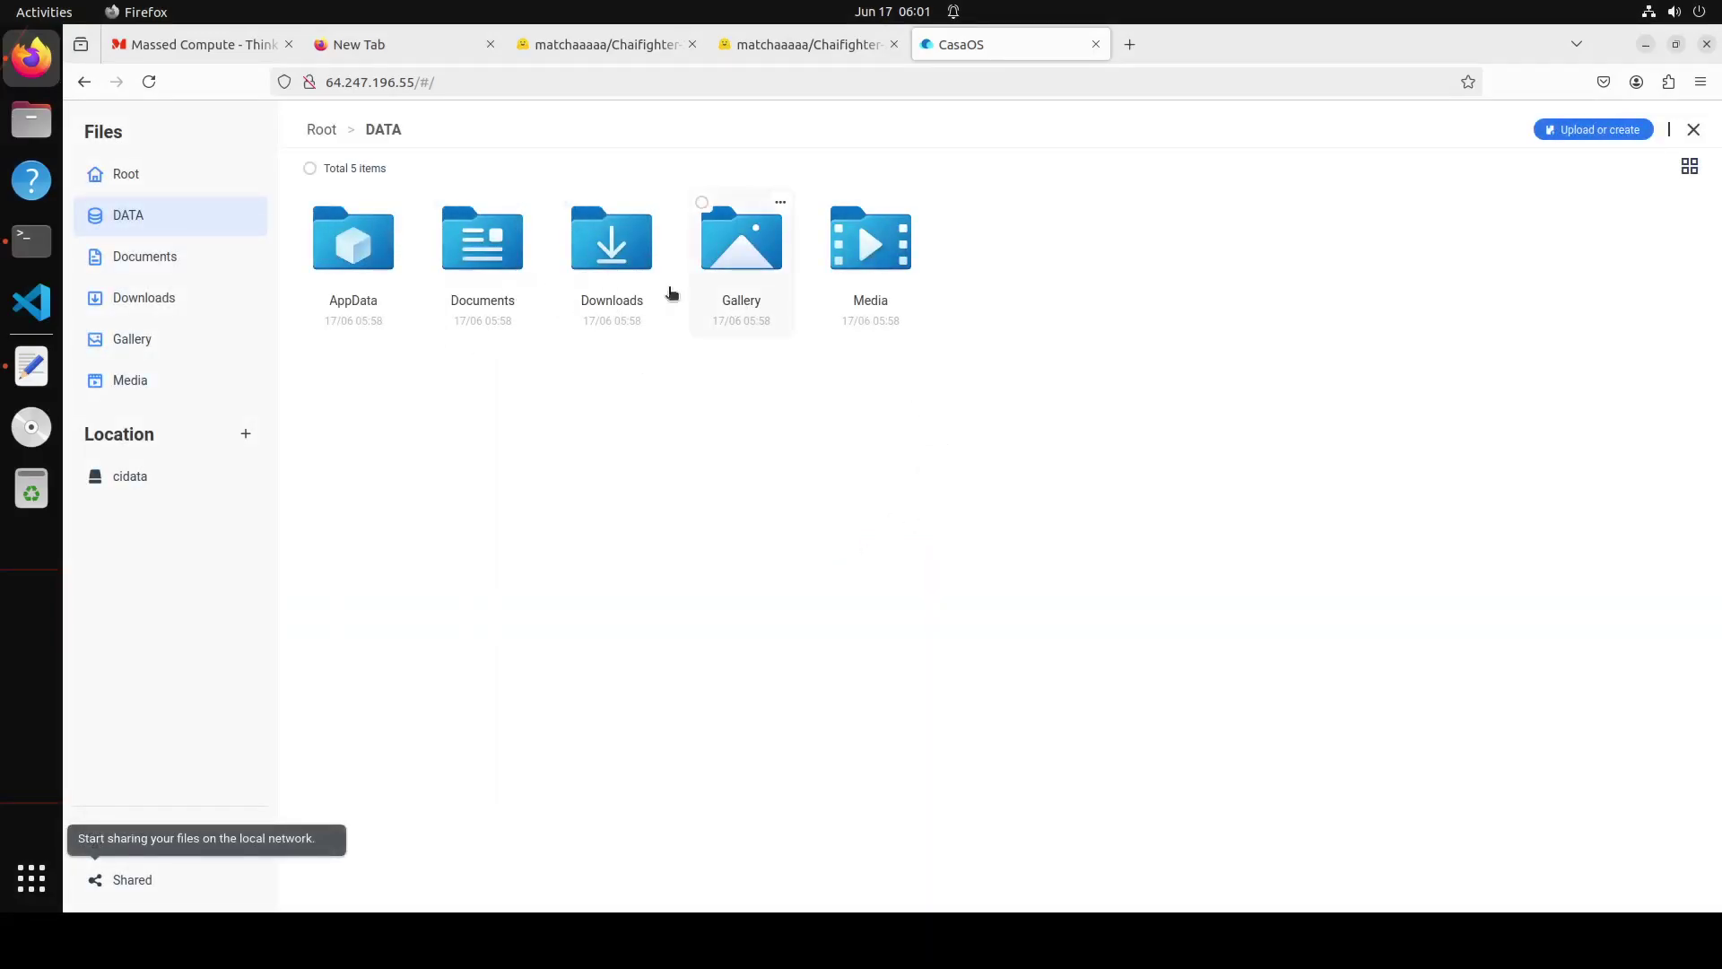
{"action": "left_click", "coordinate": [83, 84]}
{"action": "left_click", "coordinate": [1694, 131]}
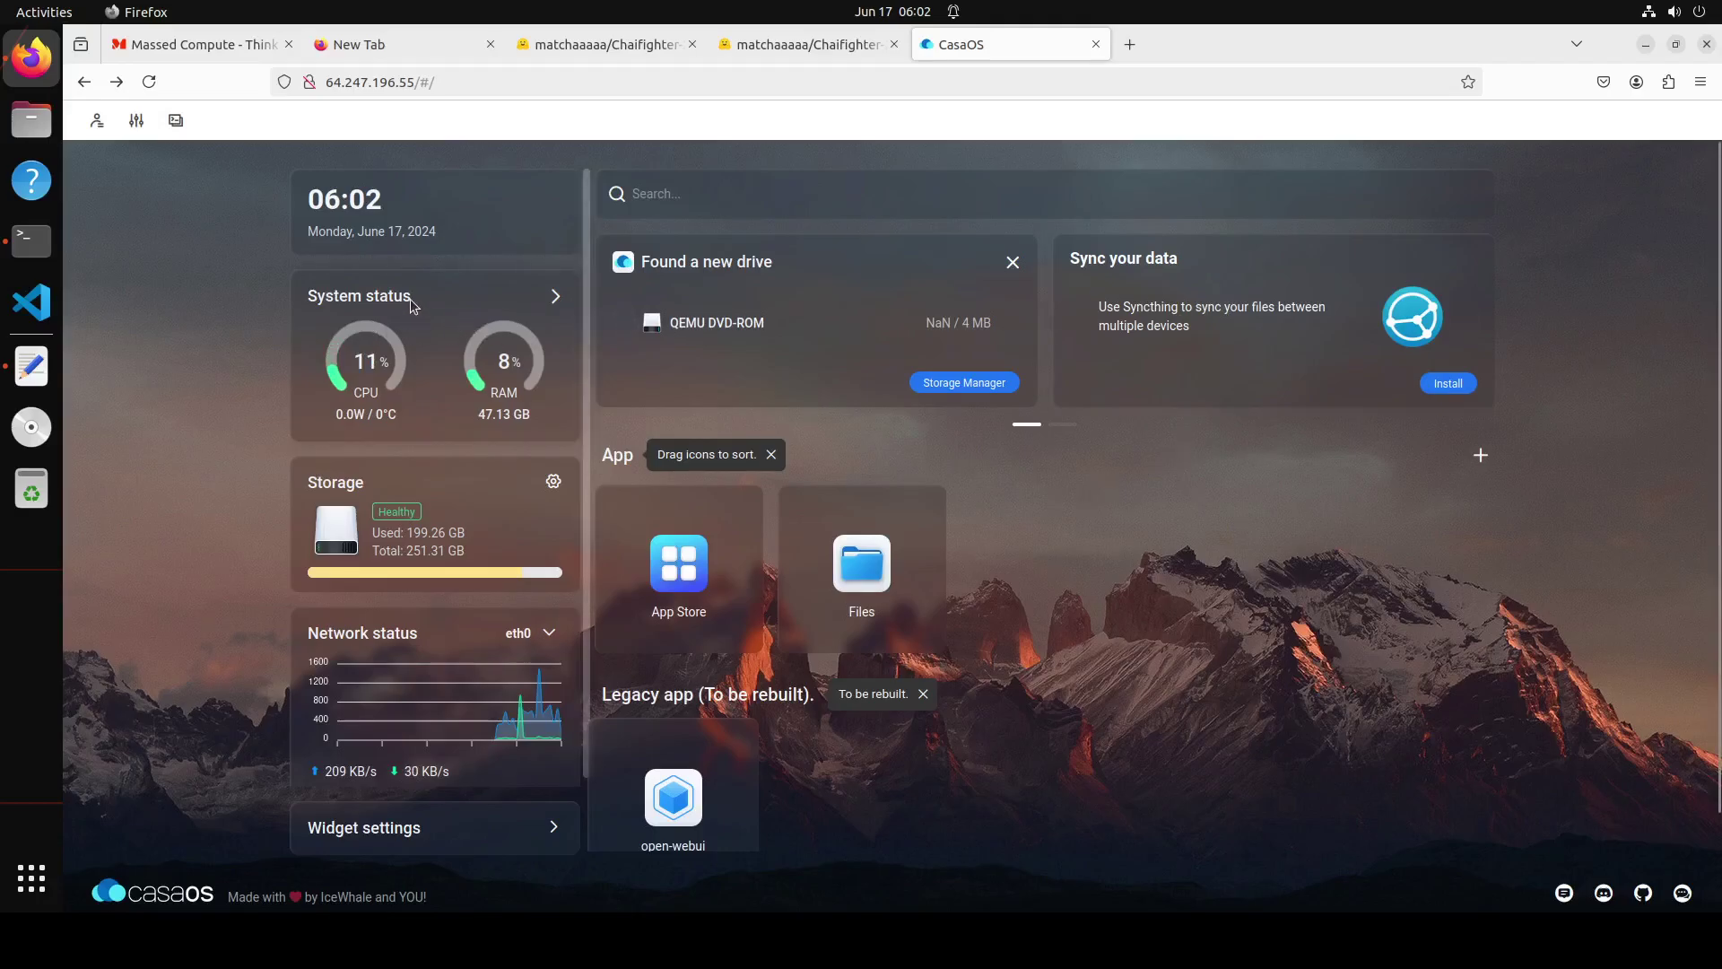
- Expand System status to view per-app RAM and CPU usage, then open and dismiss Widget settings
{"action": "left_click", "coordinate": [555, 299]}
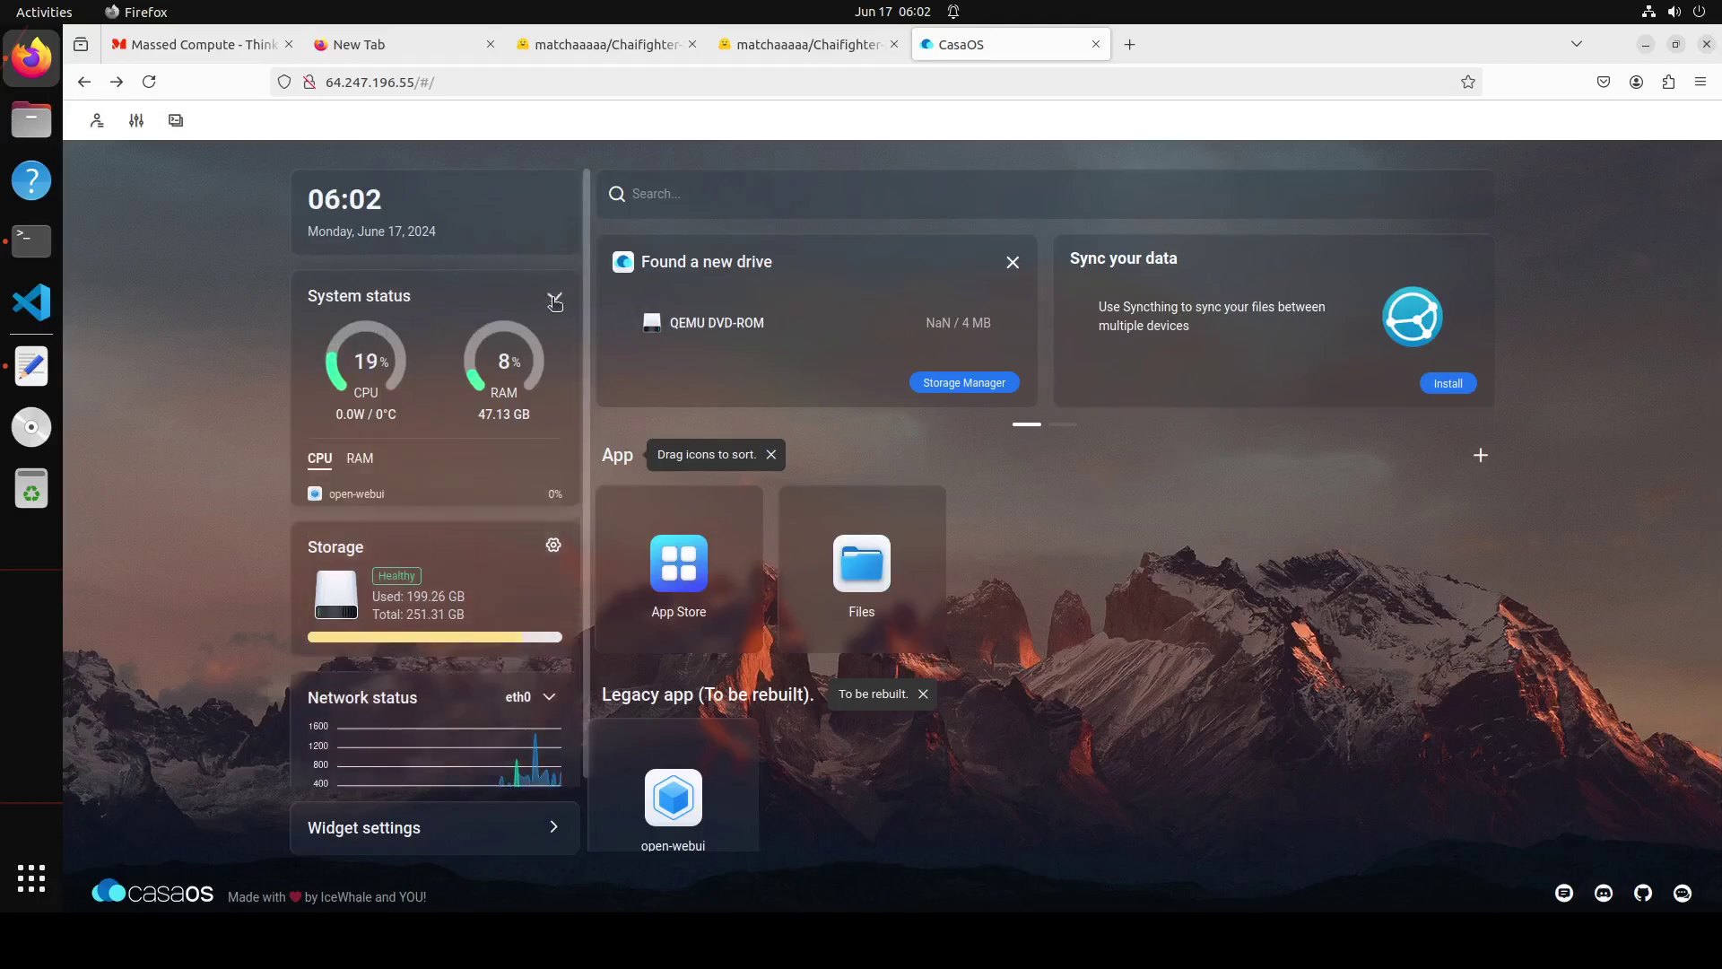
{"action": "left_click", "coordinate": [360, 459]}
{"action": "left_click", "coordinate": [320, 461]}
{"action": "scroll", "coordinate": [921, 649], "scroll_direction": "down", "scroll_amount": 1}
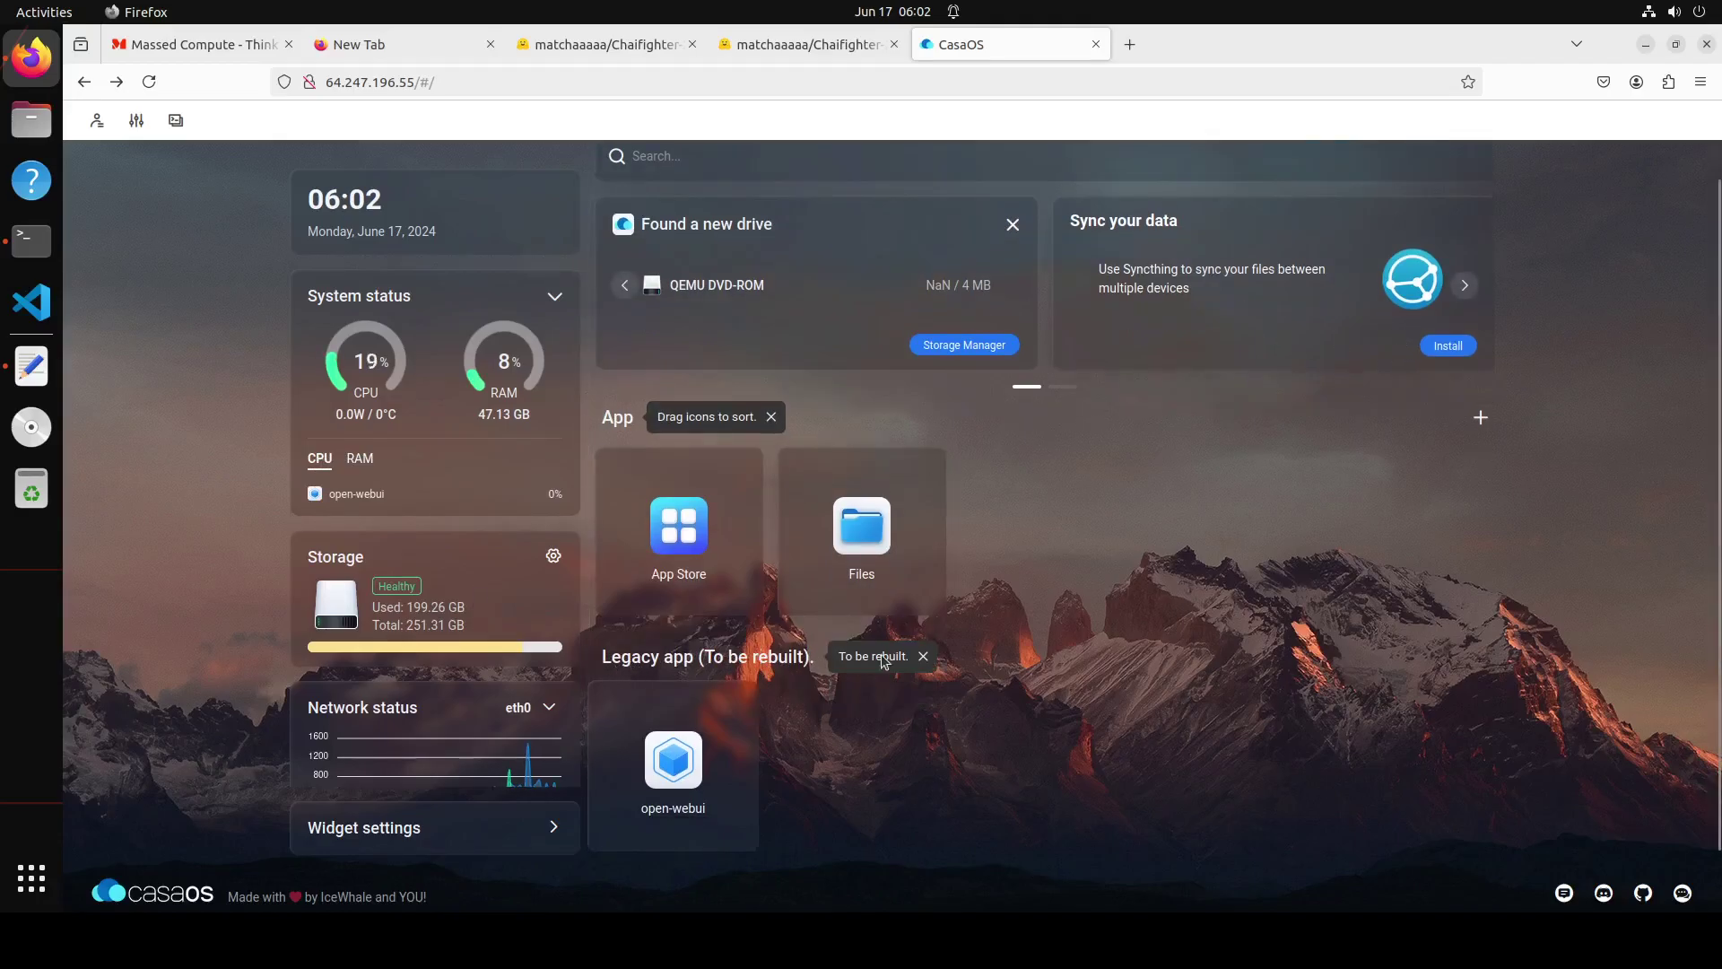
{"action": "scroll", "coordinate": [536, 607], "scroll_direction": "down", "scroll_amount": 1}
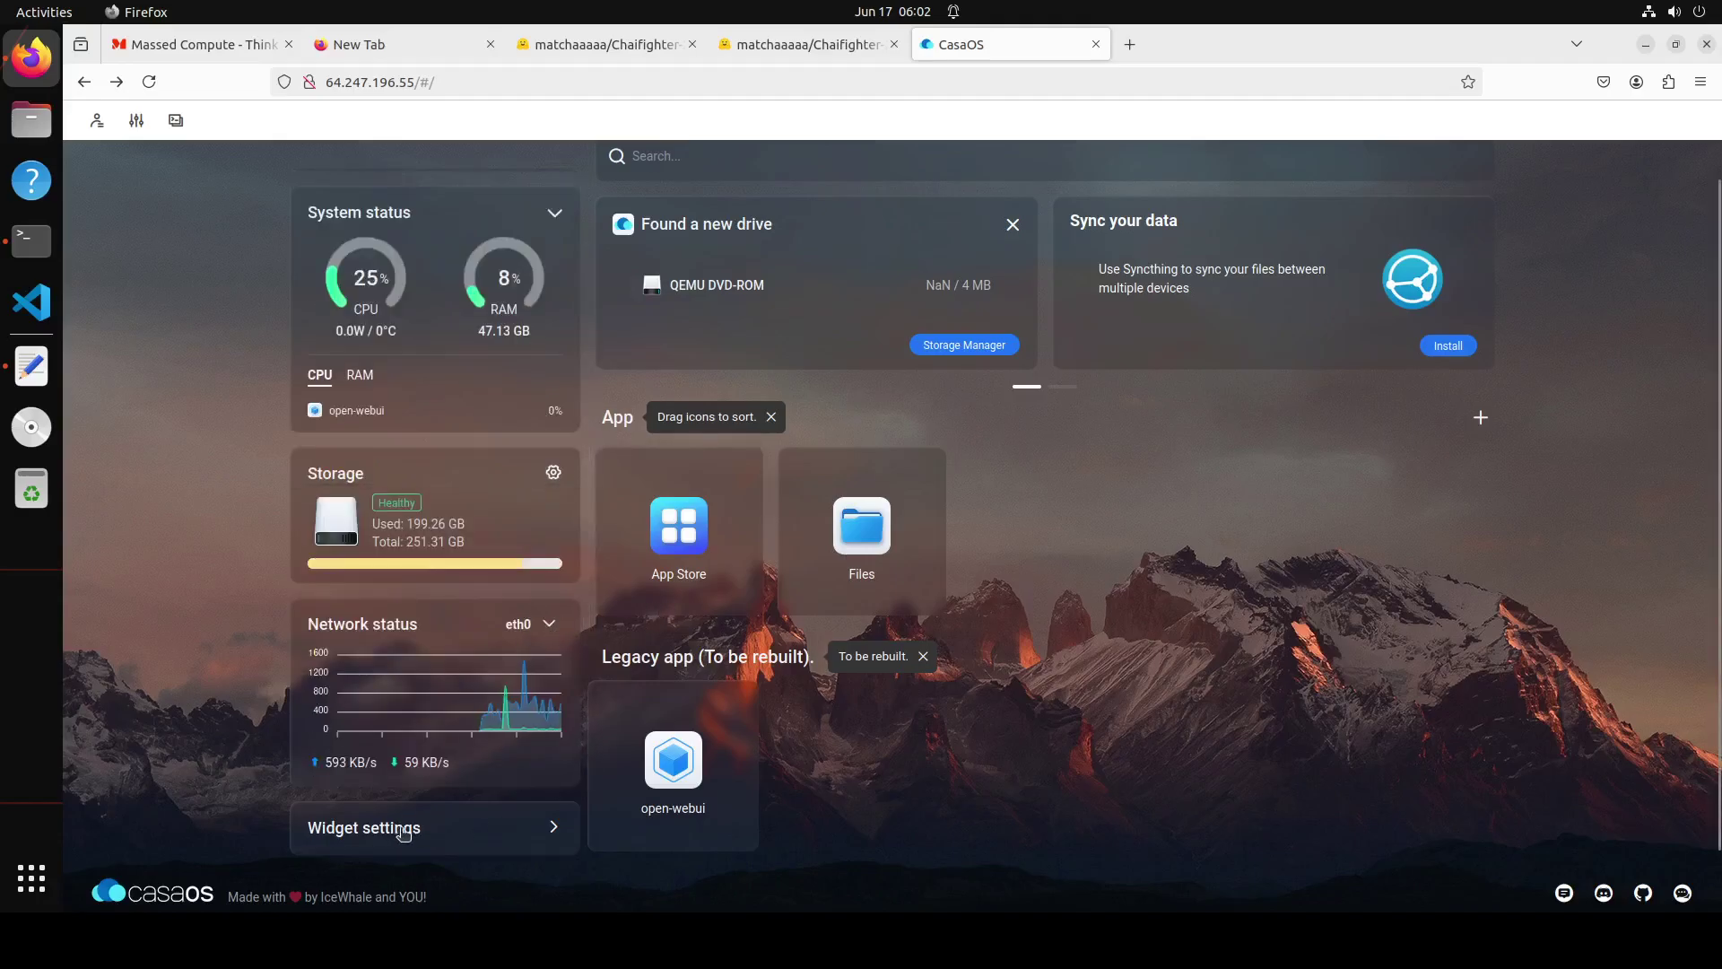
{"action": "left_click", "coordinate": [519, 832]}
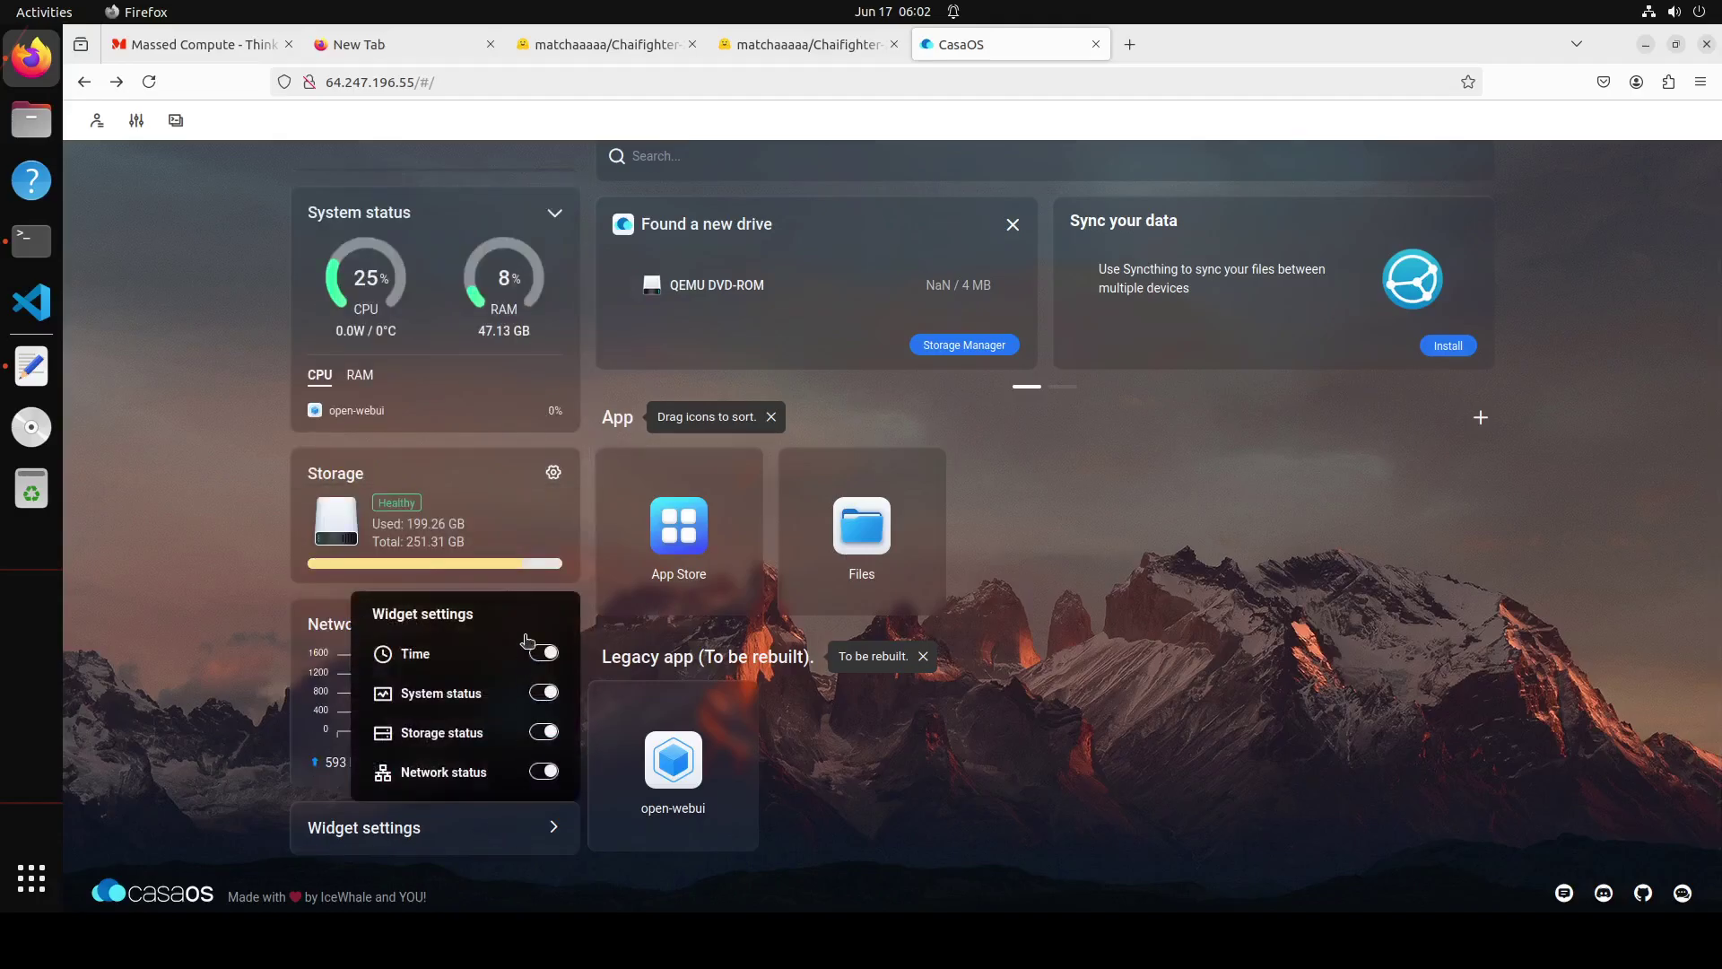
{"action": "left_click", "coordinate": [1058, 756]}
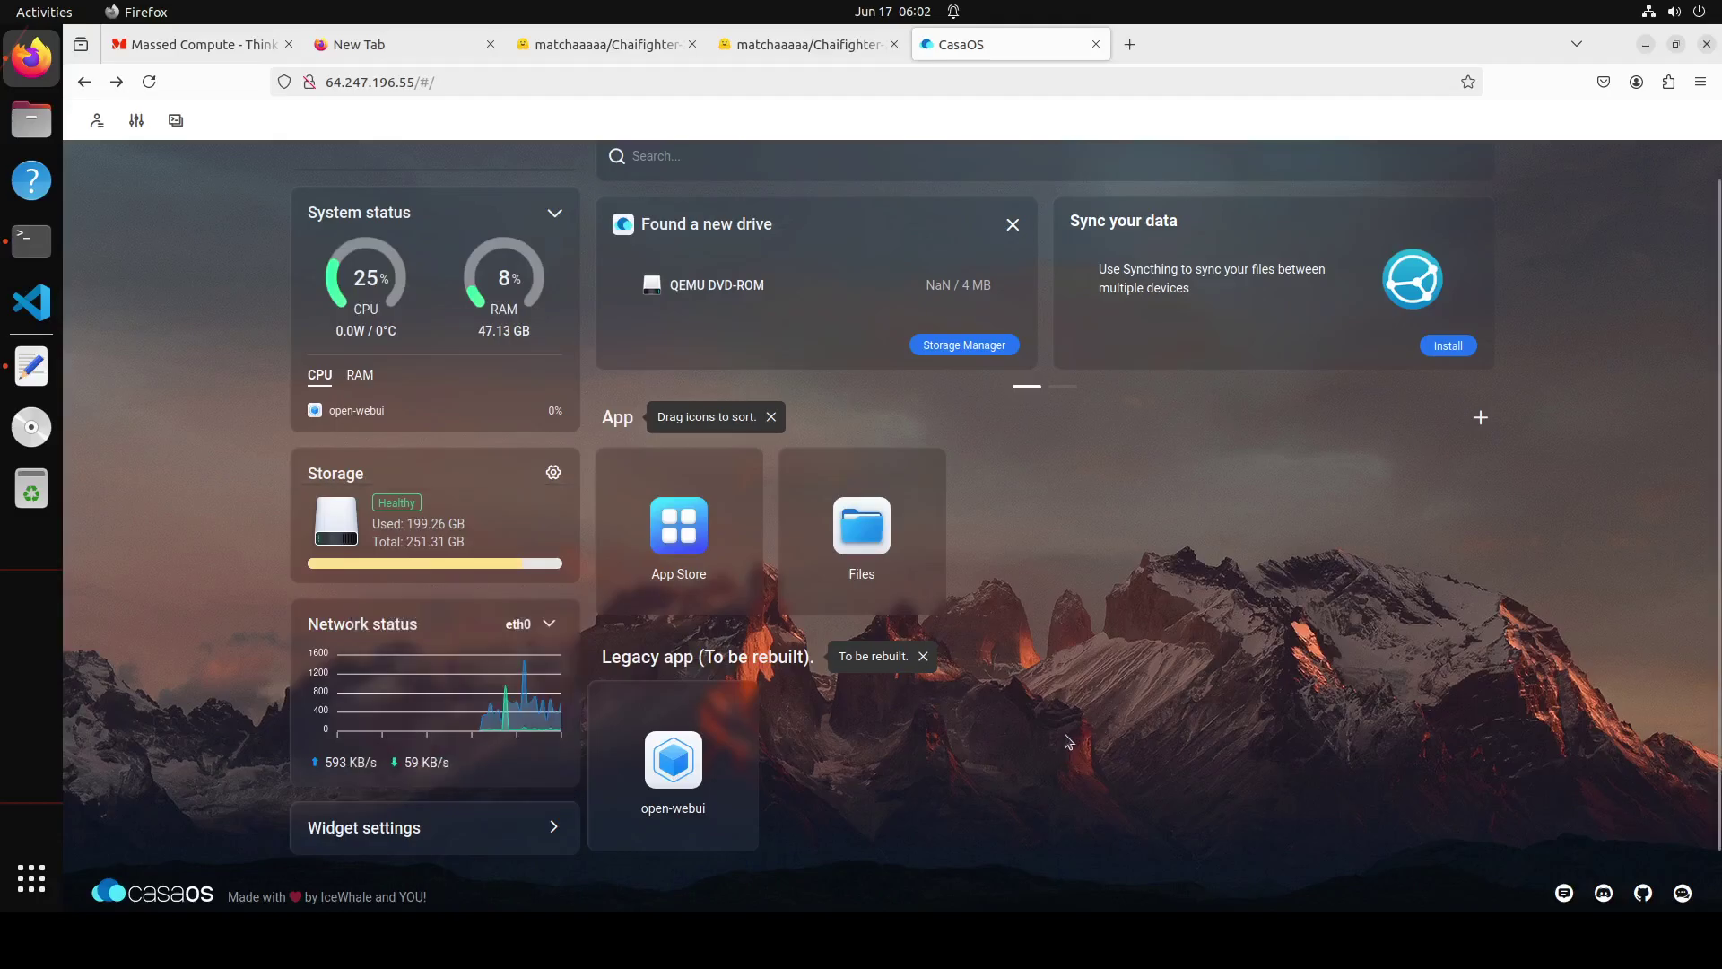